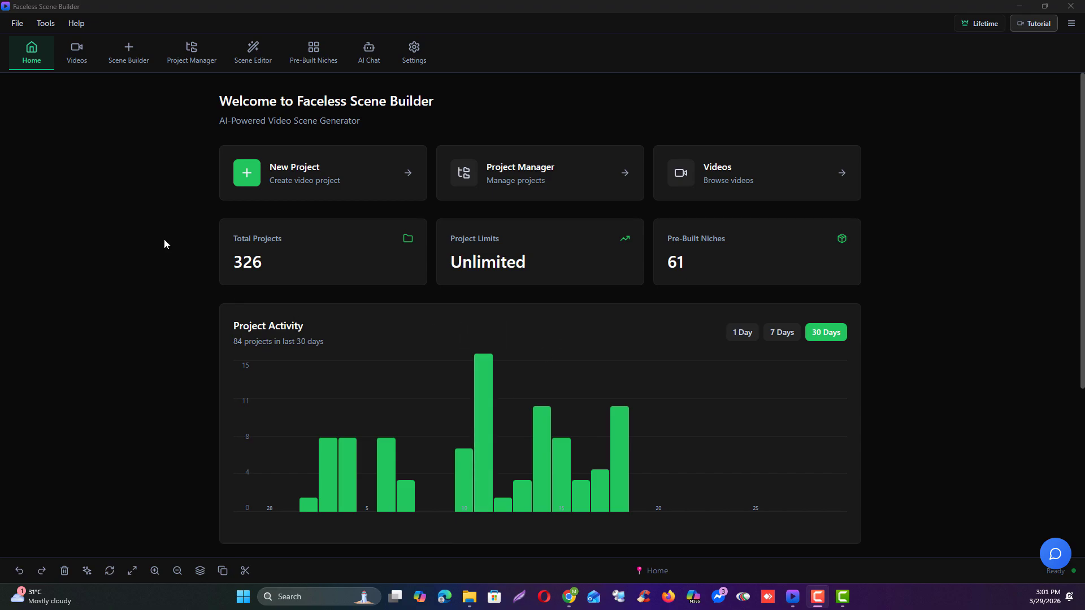
- Start a new AI Chat conversation and send the prompt "আমাকে ১ টা মোটিভেশন গল্প দাও"
left_click(128, 63)
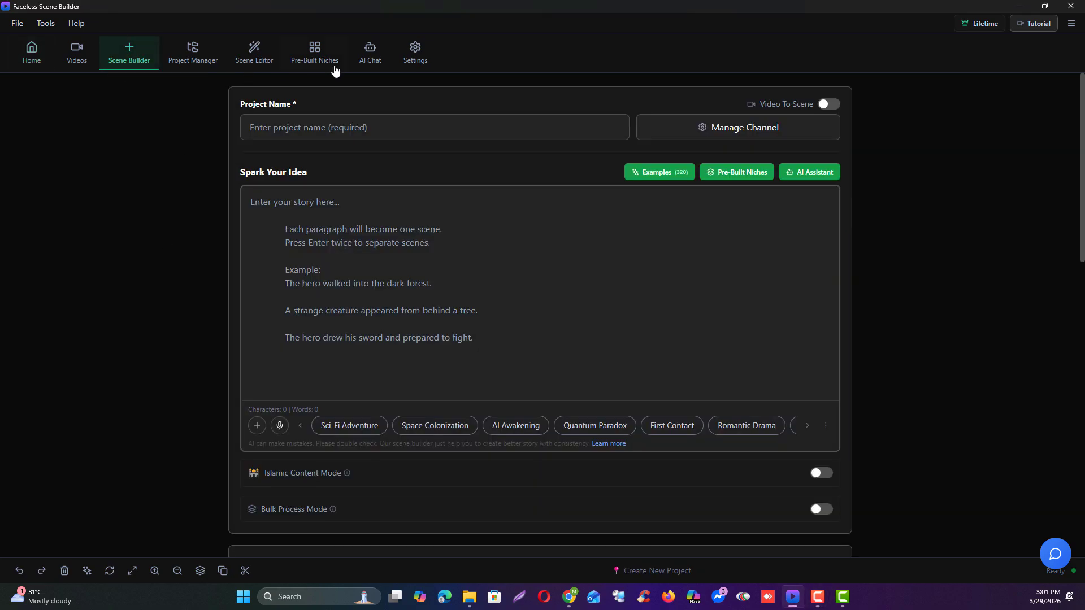
left_click(365, 57)
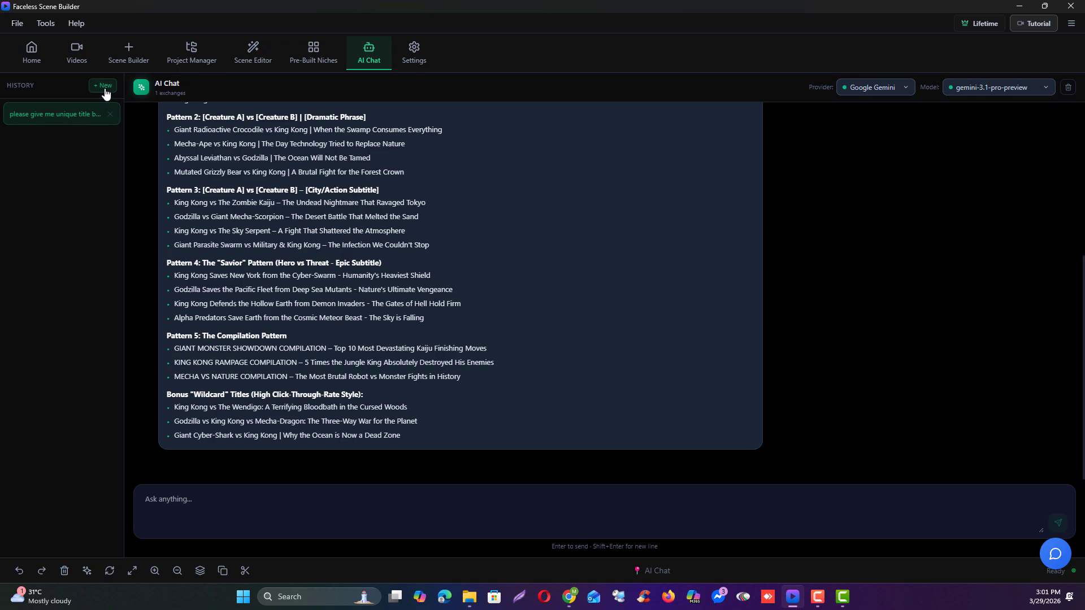
left_click(103, 85)
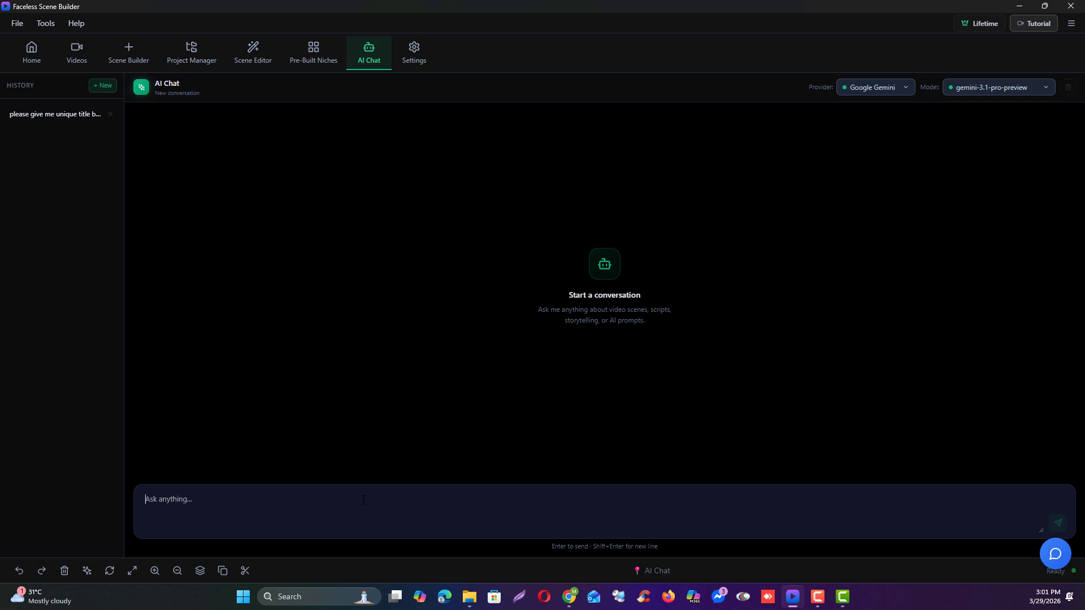
type("d")
key("BackSpace")
type("আমাকে ১ টা ম")
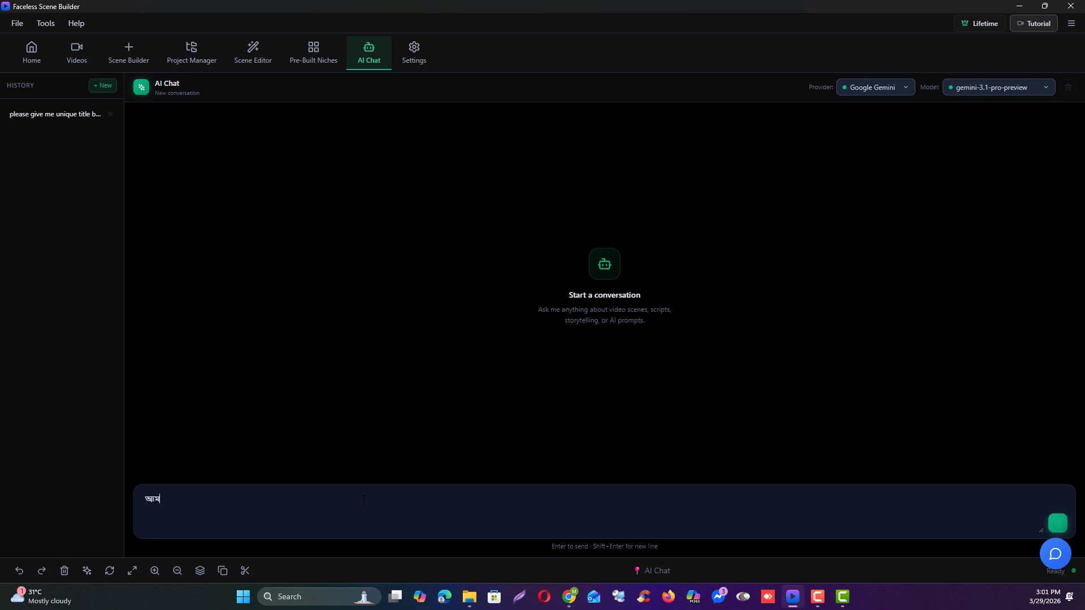
type("টিভেশন")
key("BackSpace")
key("BackSpace")
key("BackSpace")
key("BackSpace")
key("BackSpace")
key("BackSpace")
type("মোটিভেশন গল্প দাও")
key("Return")
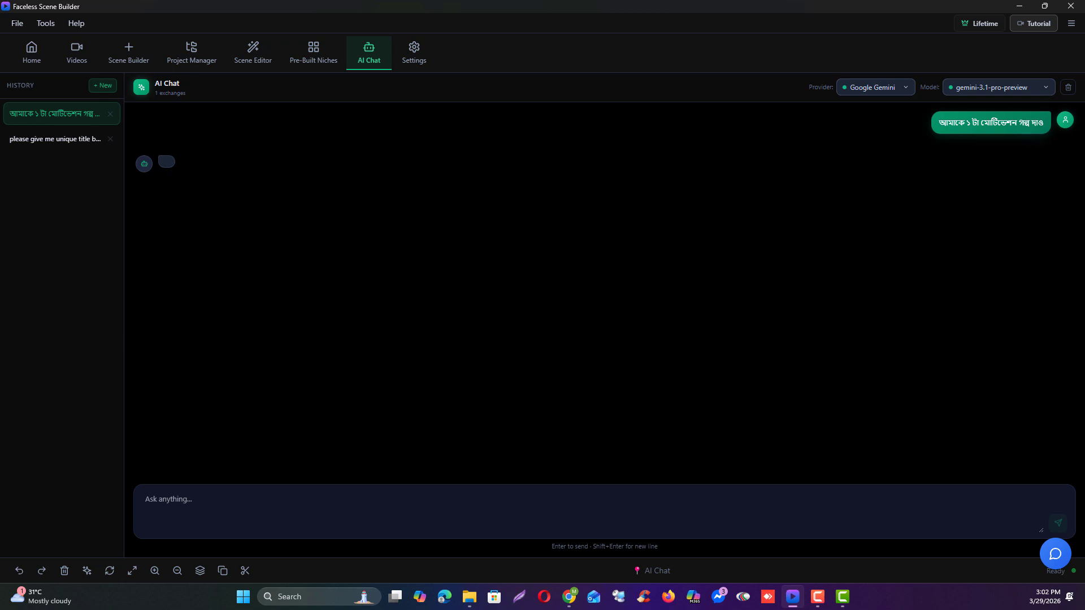
- Set the chat provider to Oxyy API and the model to Gemini 2.5 Pro (Best Quality)
left_click(875, 88)
left_click(864, 128)
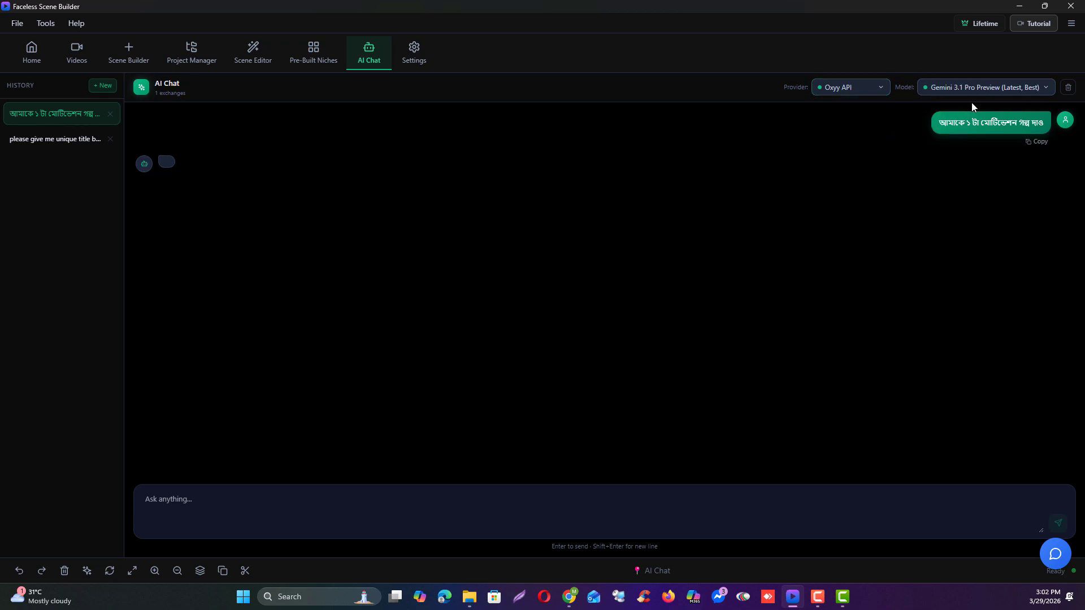
left_click(972, 90)
left_click(963, 171)
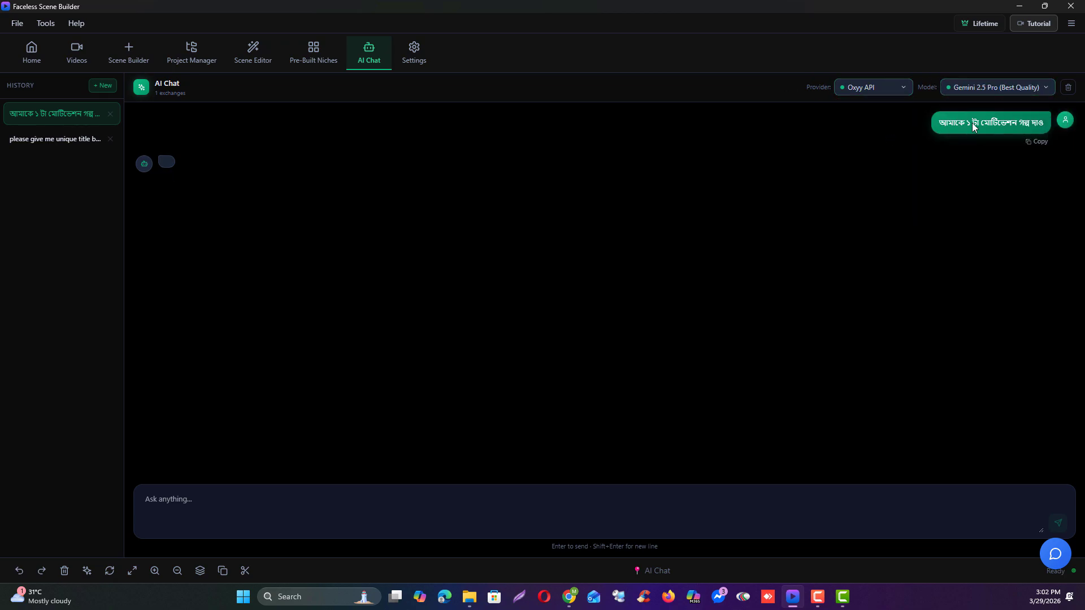
- Start another new conversation and send the prompt "আমাকে ১ টা মোটিভেশন গল্প দাও ছোট করে"
left_click(111, 85)
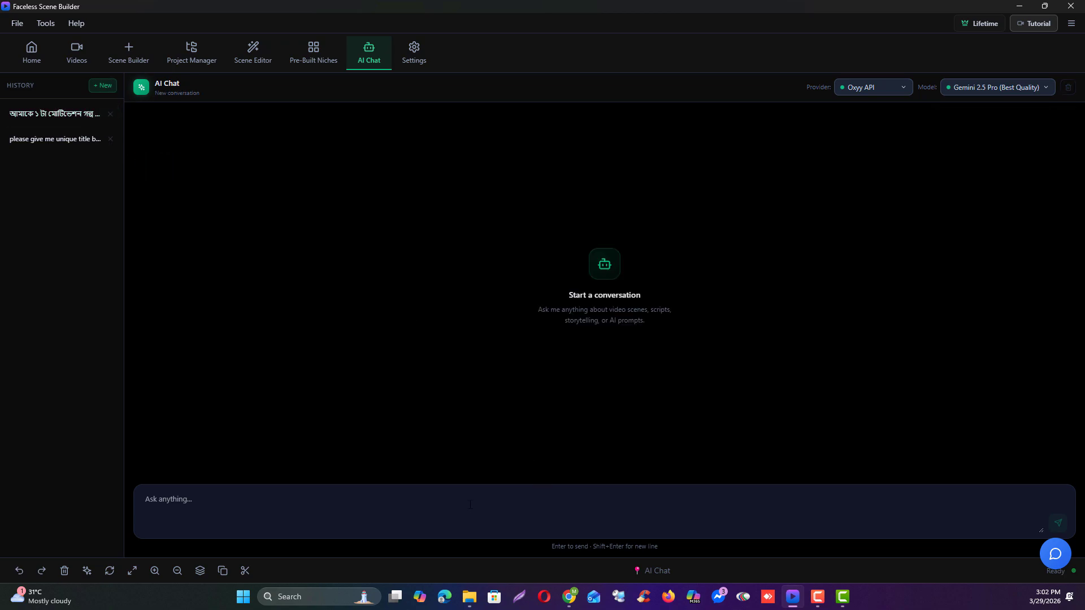
left_click(307, 521)
type("আমাকে ১ টা মোটিভেশন গল্প দাও")
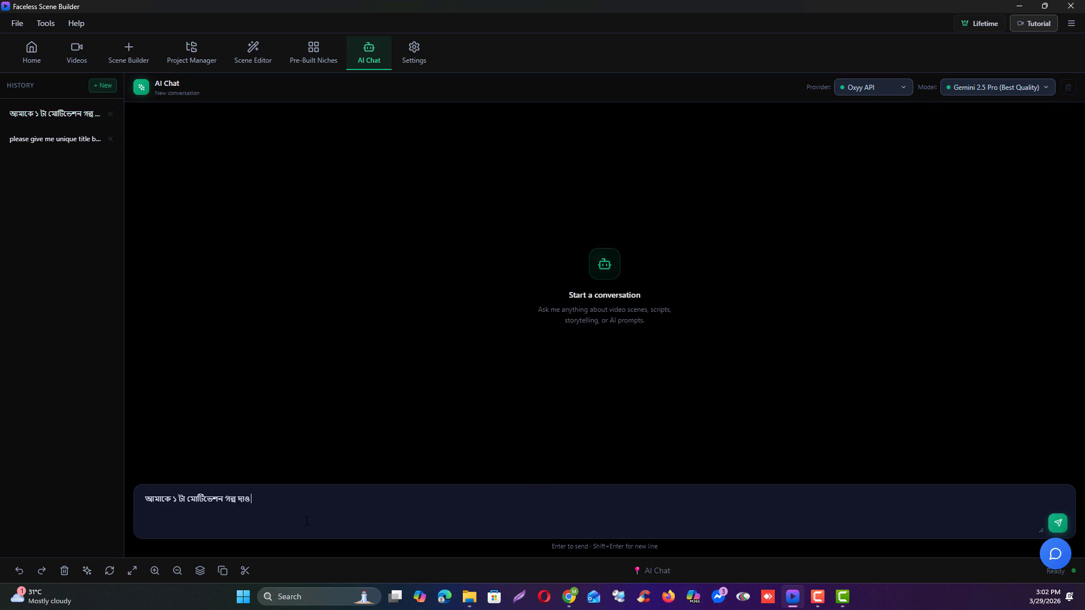
type("ছোট করে")
key("Return")
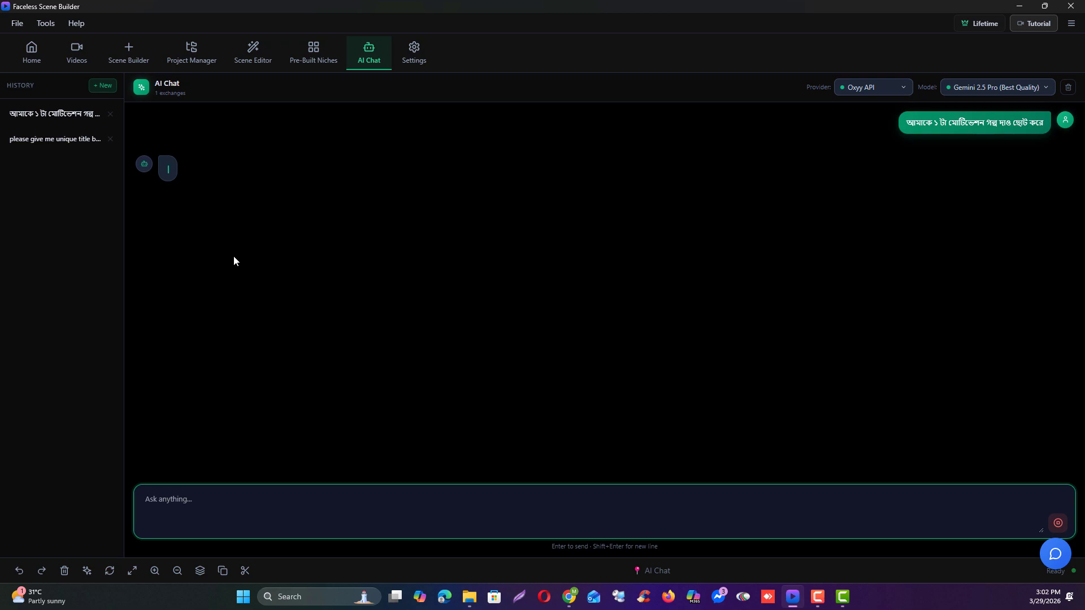
- Examine the Long Story, Generate Ideas, Scene Prompt and Translate modes of the Scene Builder's AI Story Assistant, and close it
left_click(129, 48)
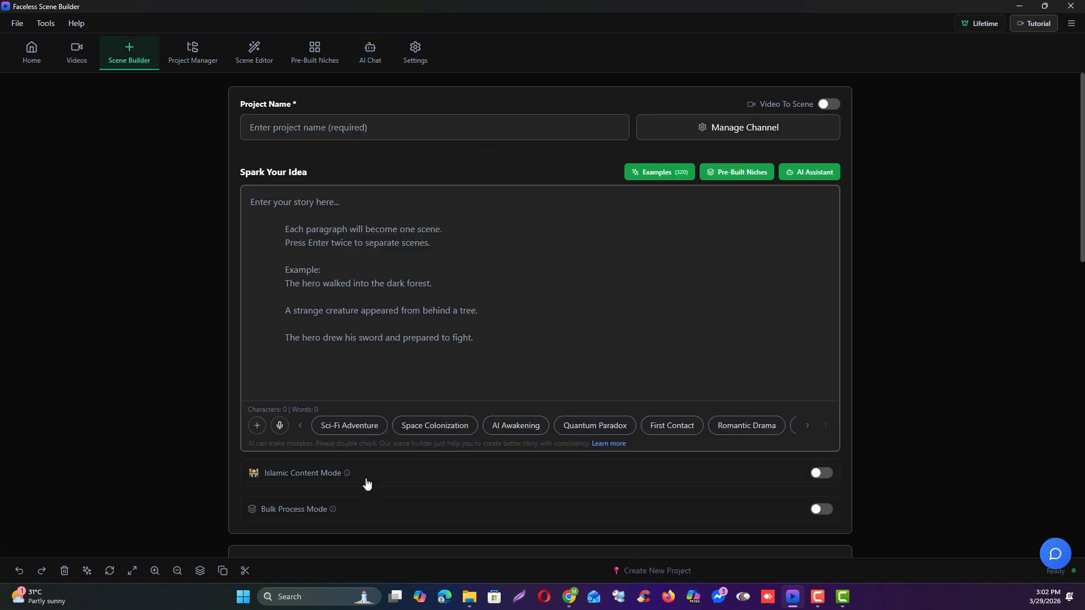
left_click(257, 425)
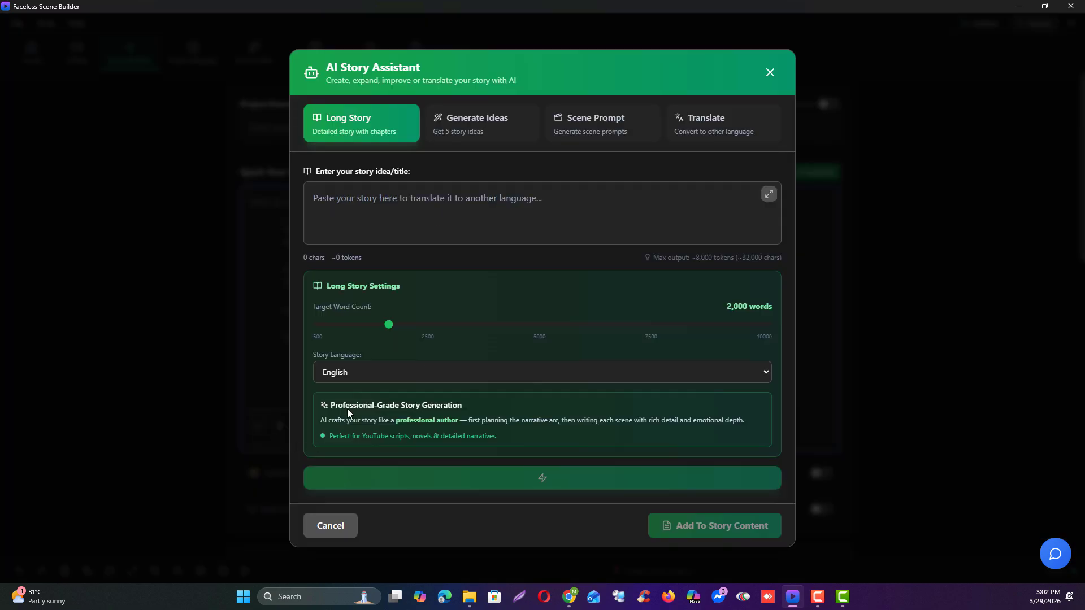
left_click(417, 213)
left_click(490, 127)
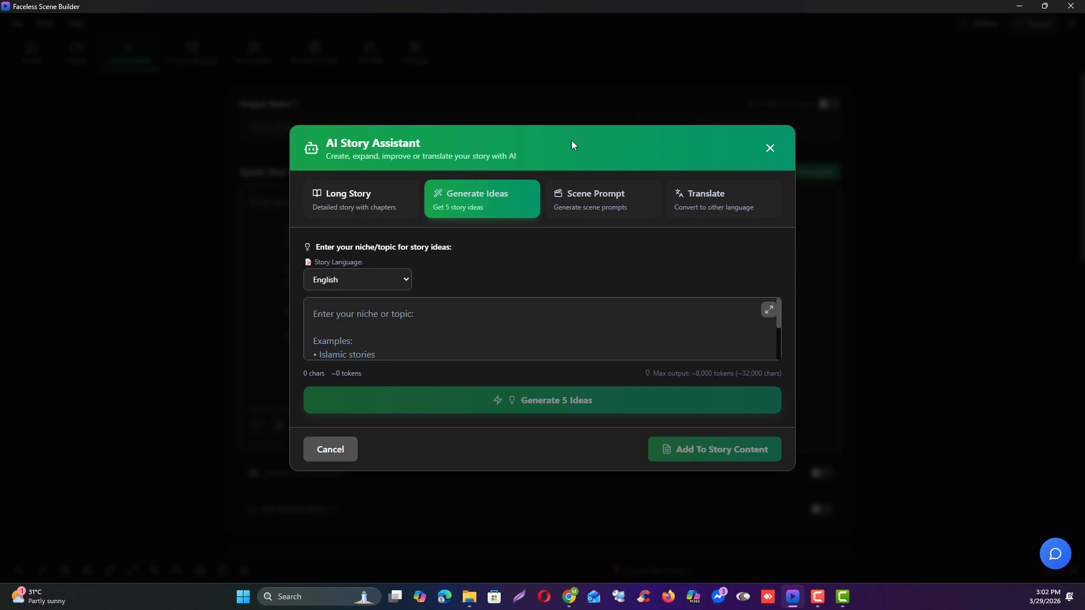
left_click(600, 212)
left_click(732, 121)
left_click(395, 212)
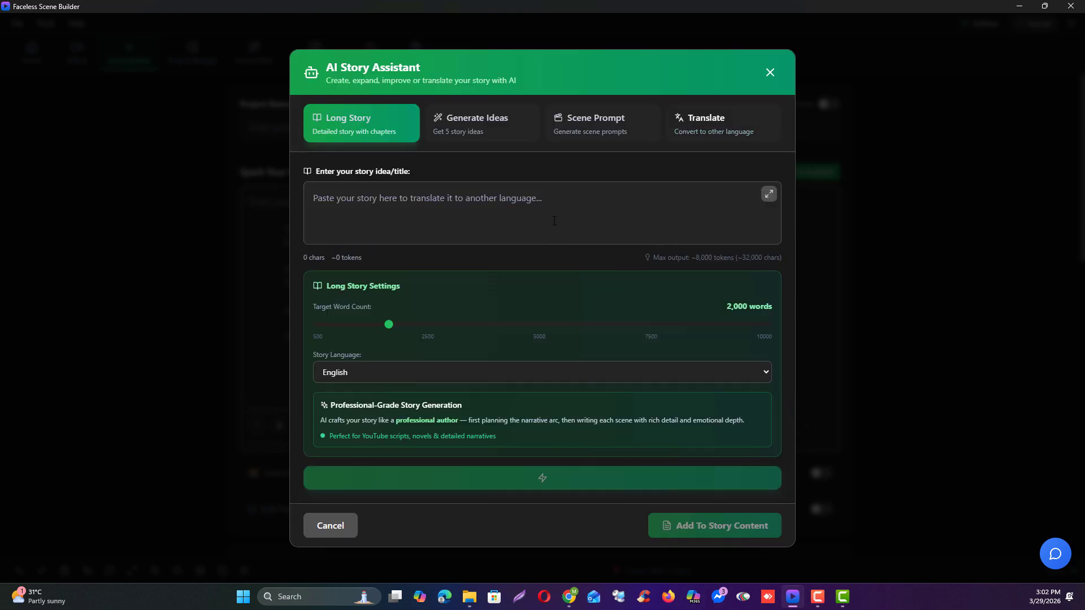
left_click(769, 74)
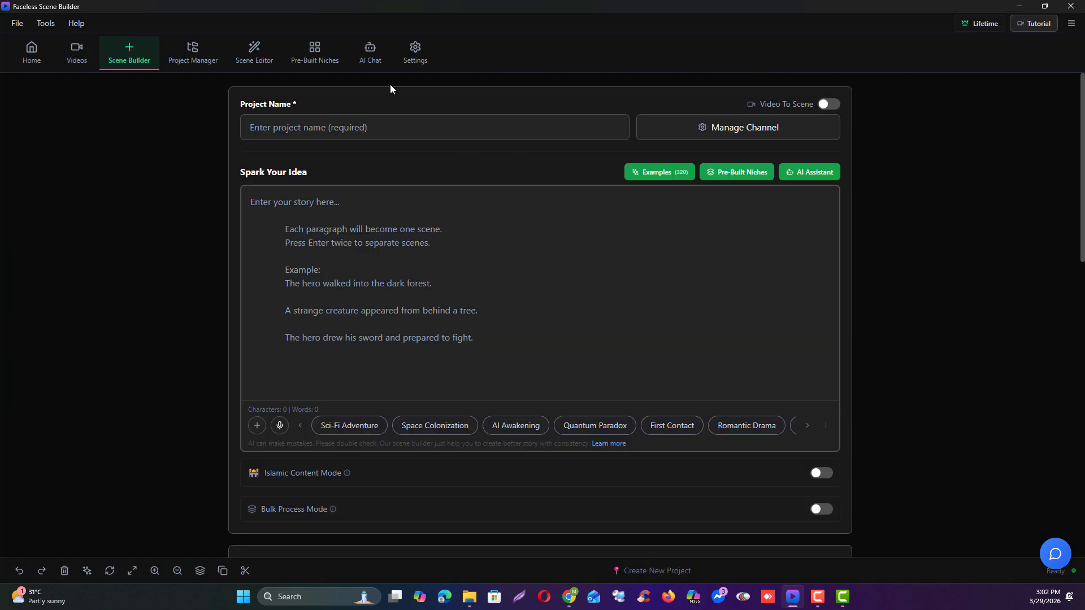
- Return to AI Chat and look through the saved conversations for the motivational story
left_click(368, 53)
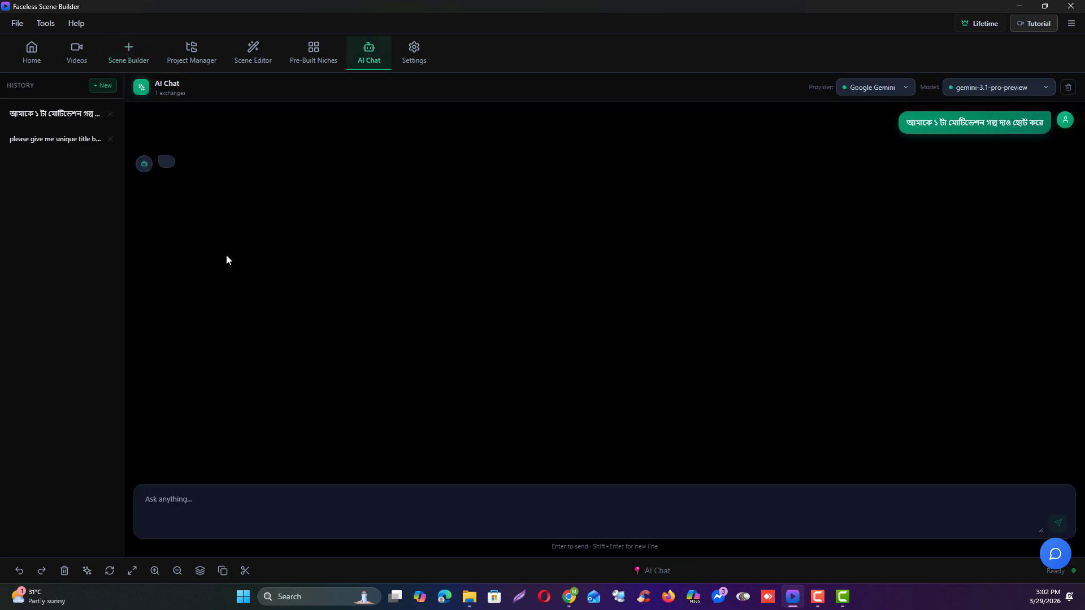
left_click(50, 114)
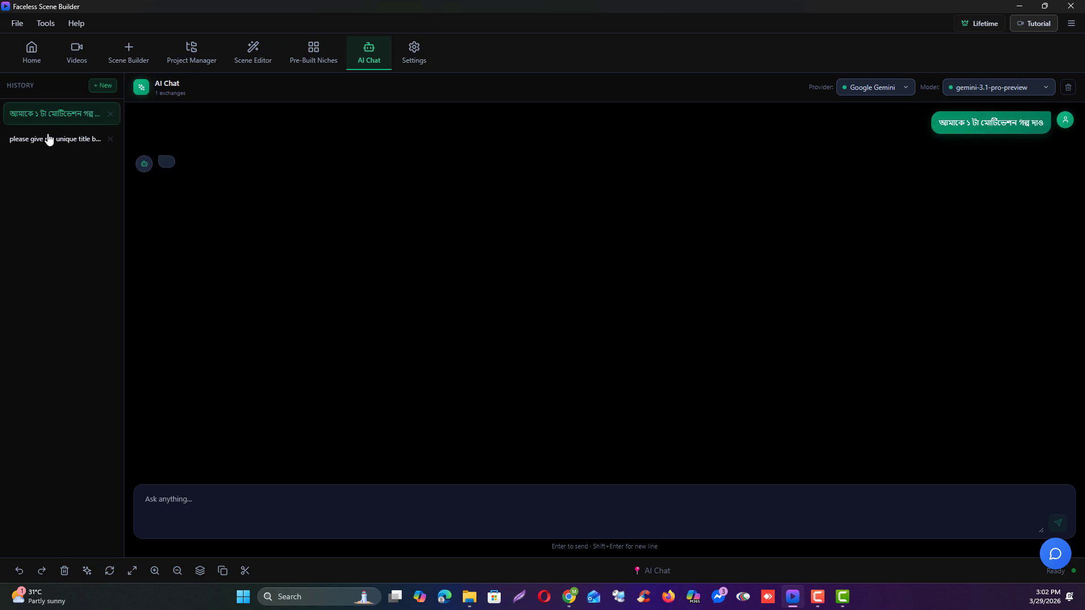
left_click(46, 140)
left_click(51, 117)
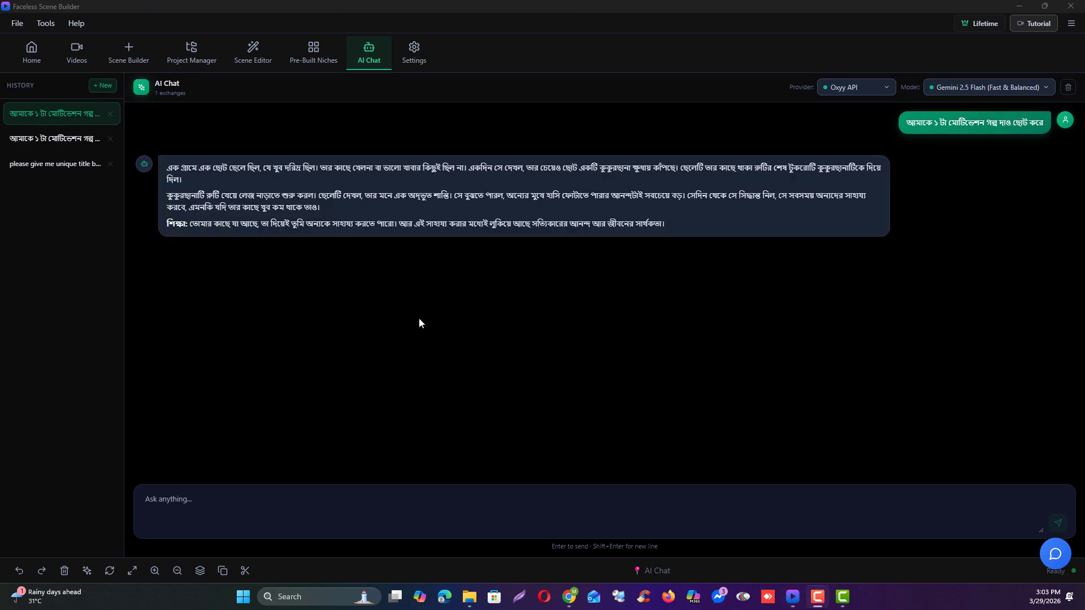
- Copy the generated Bengali story from the chat into the Scene Builder's story field
left_click(169, 171)
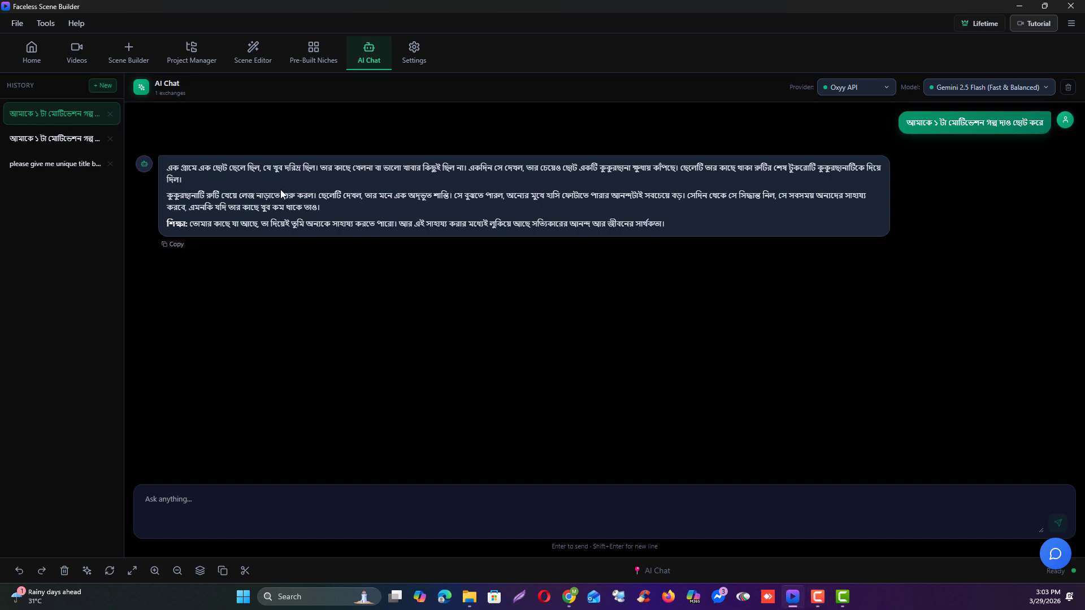
left_click(133, 63)
left_click(386, 270)
key("ctrl+v")
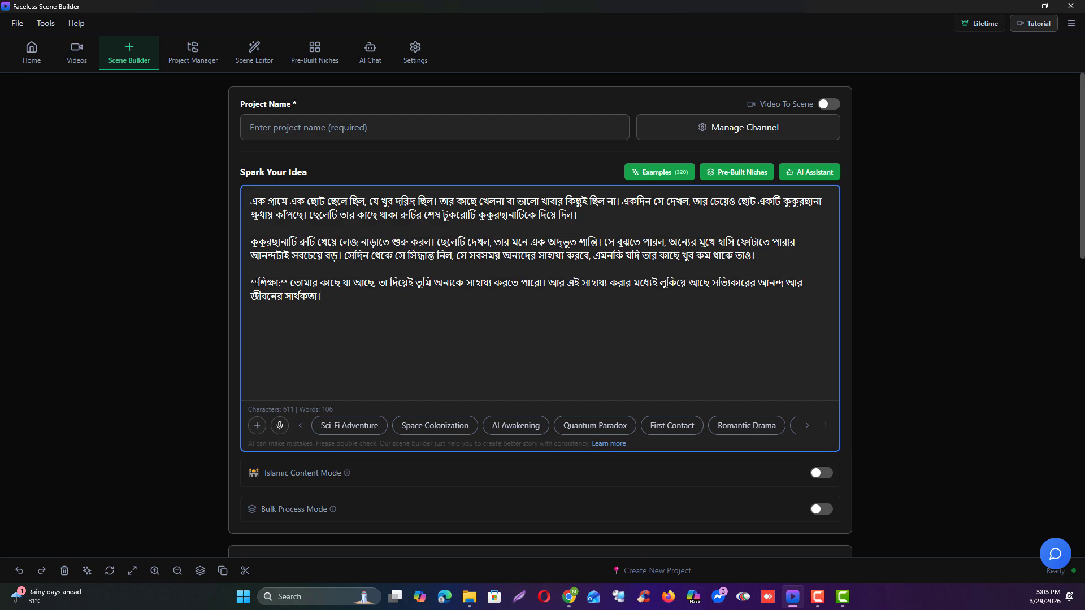
- Remove the double asterisks on both sides of "শিক্ষা:" in the story's last paragraph
left_click_drag(259, 283, 250, 283)
key("BackSpace")
left_click(279, 285)
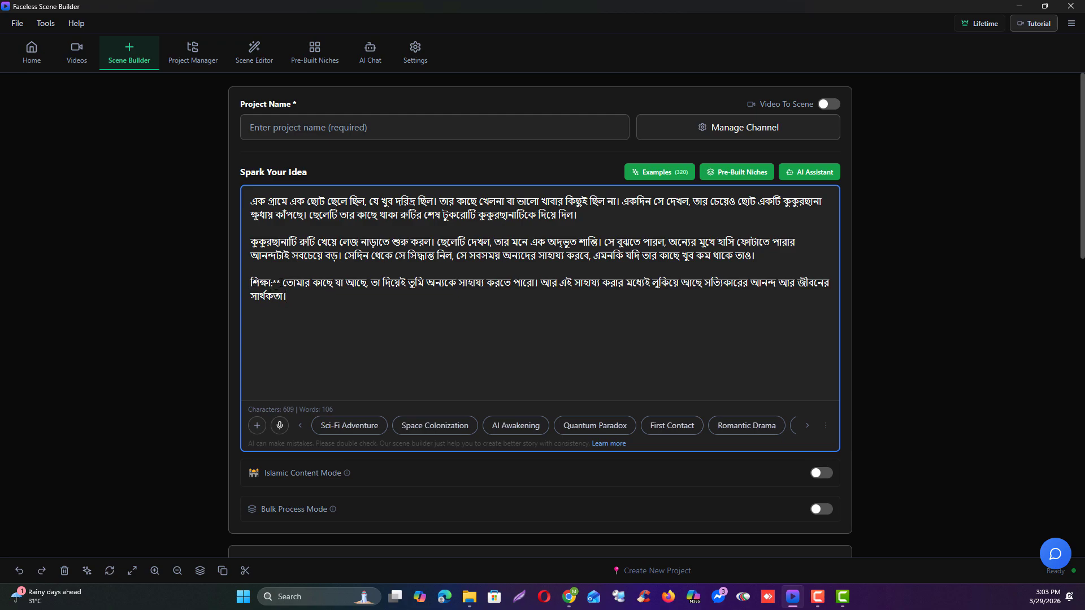
key("BackSpace")
key("BackSpace")
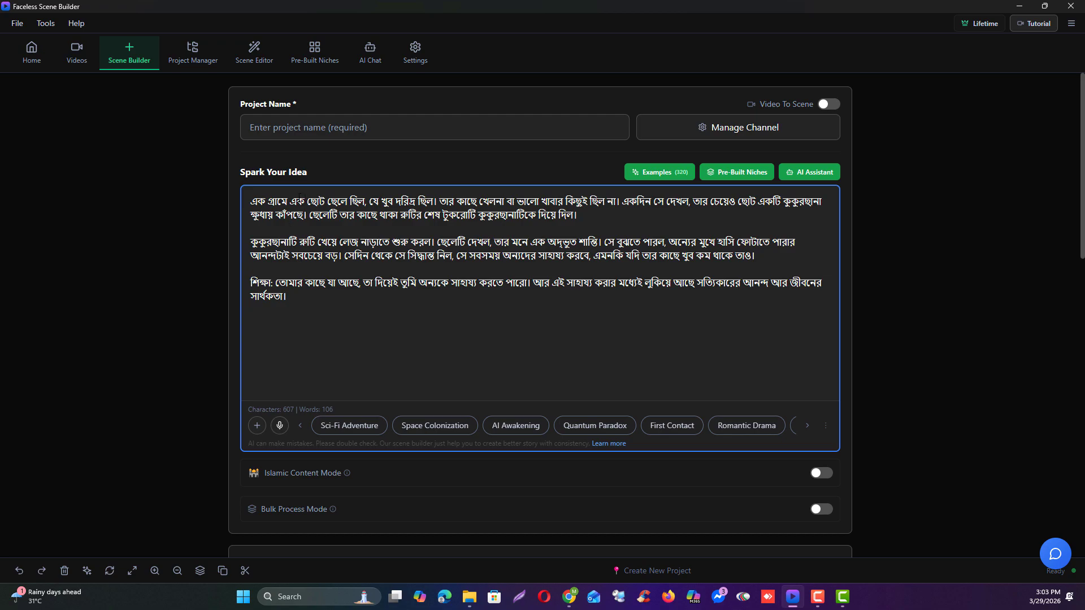
- Copy the story's opening words "এক গ্রামে এক ছোট ছেলে ছিল" and use them as the project name
left_click_drag(364, 202, 262, 168)
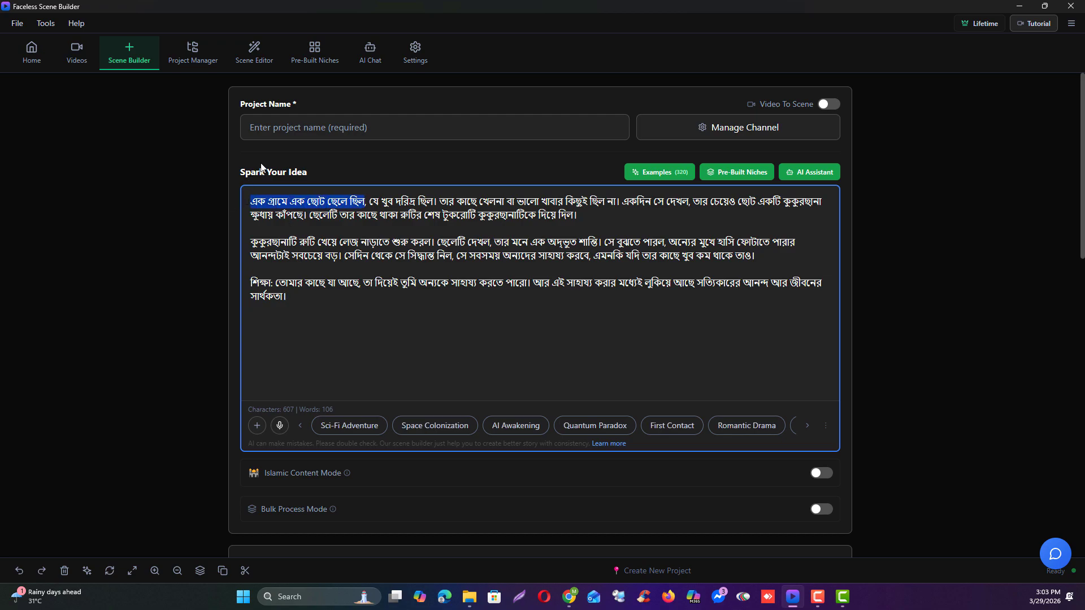
key("ctrl+c")
left_click(272, 128)
key("ctrl+v")
left_click(207, 365)
scroll(207, 368, "down", 2)
scroll(215, 359, "up", 2)
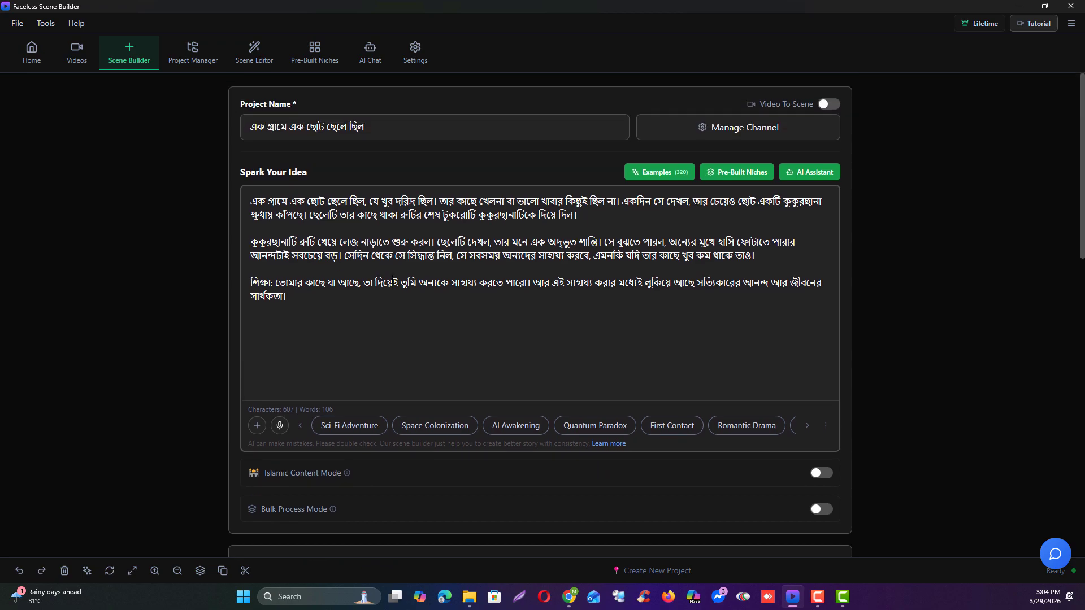
- Enable Audio Generation for the project
scroll(181, 321, "down", 5)
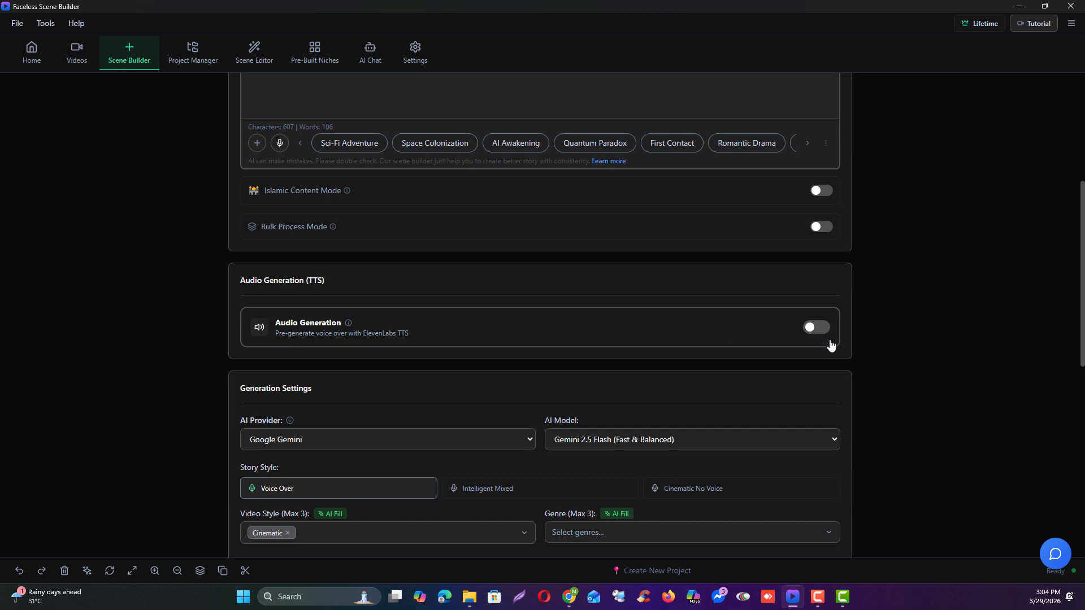
left_click(818, 327)
scroll(230, 382, "up", 5)
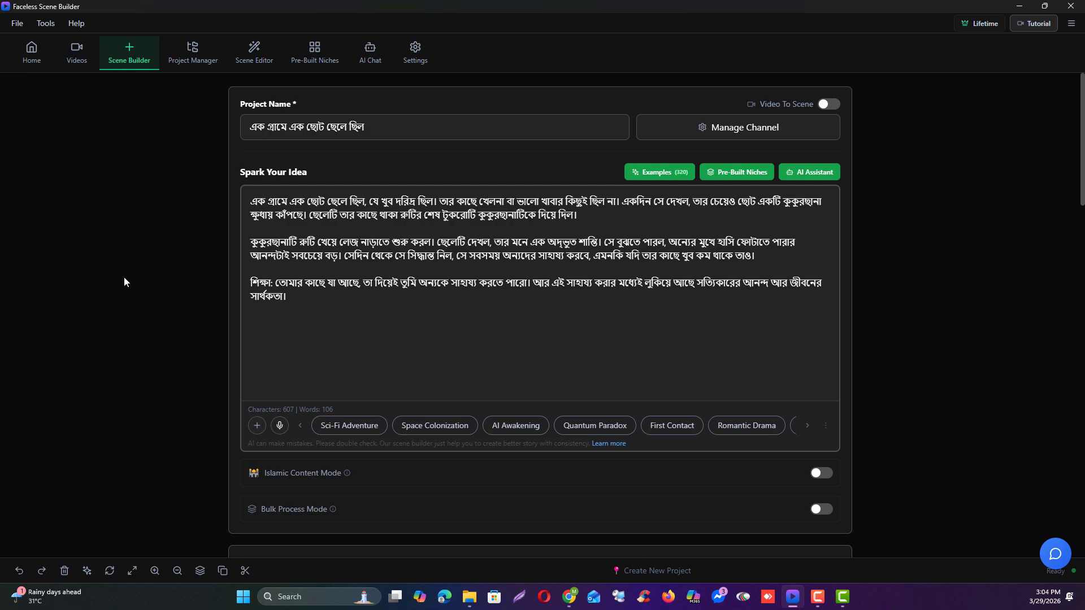
- Turn Islamic Content Mode on and back off, and select and deselect the whole story text
left_click(398, 215)
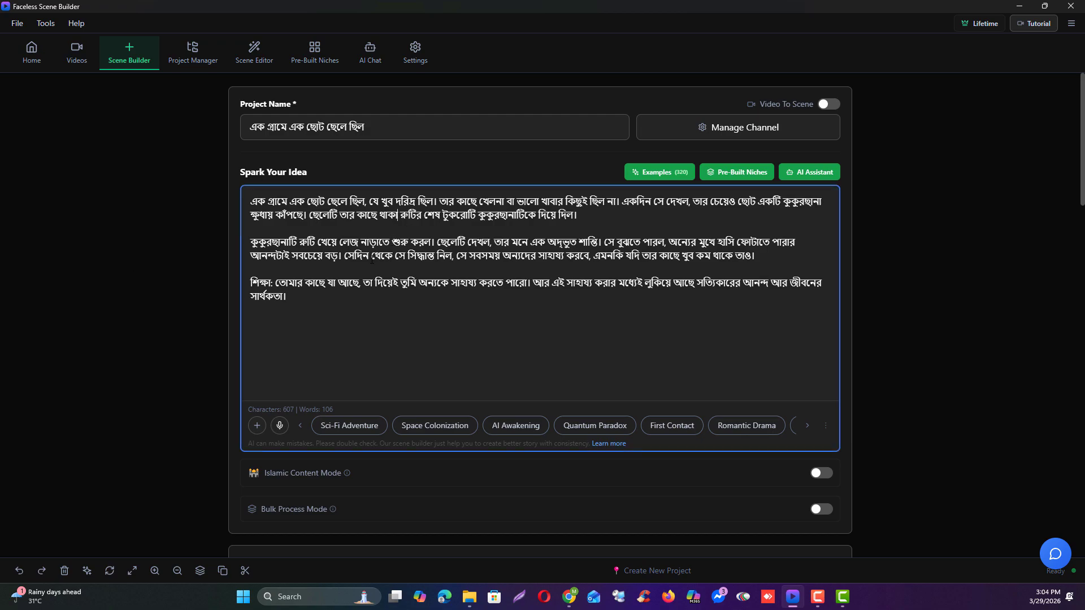
scroll(188, 297, "down", 3)
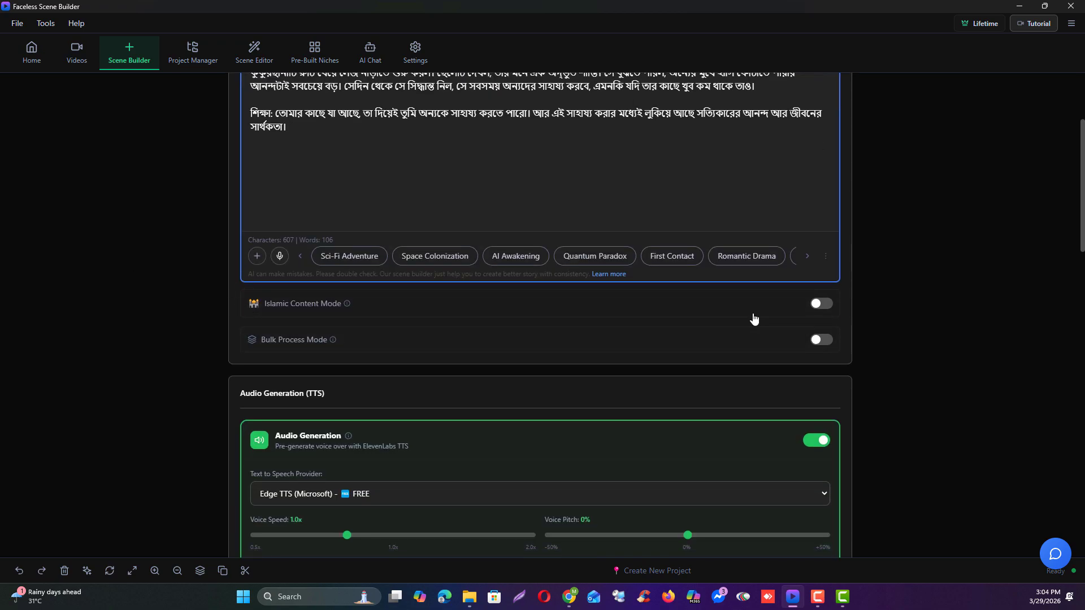
left_click(819, 306)
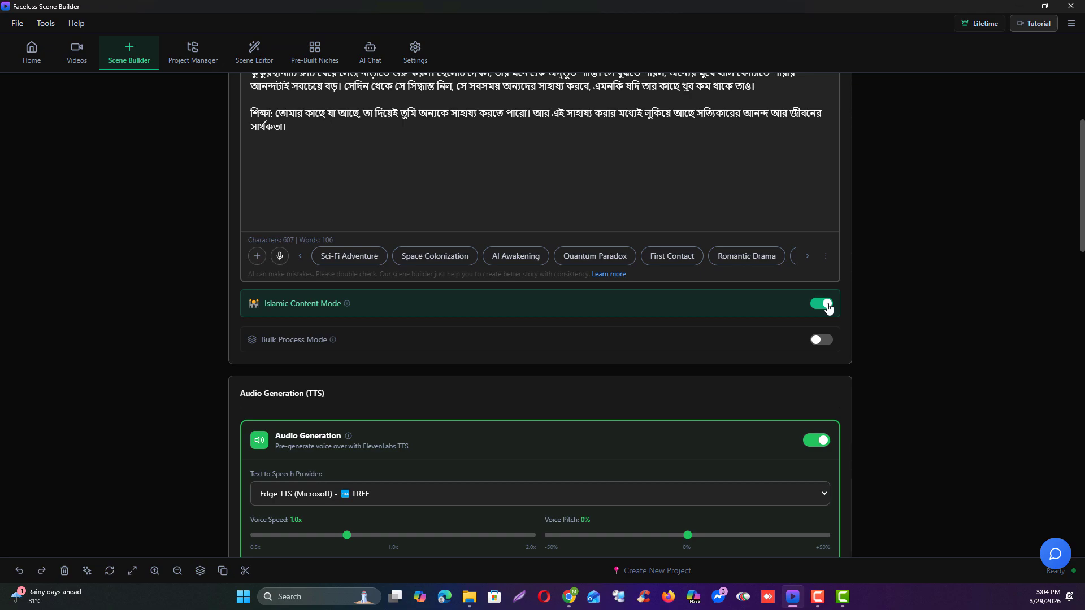
left_click(826, 306)
scroll(490, 336, "up", 2)
left_click(466, 254)
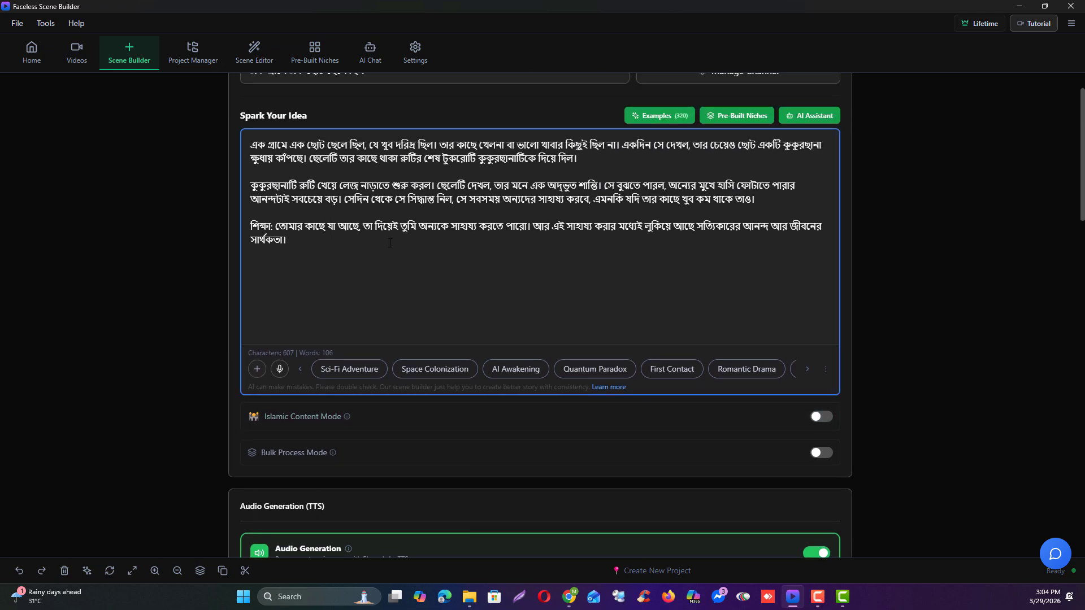
key("ctrl+a")
left_click(120, 237)
- Set the text to speech provider to ElevenLabs (Multilingual) - Oxyy API and look over its voice options
scroll(120, 234, "down", 4)
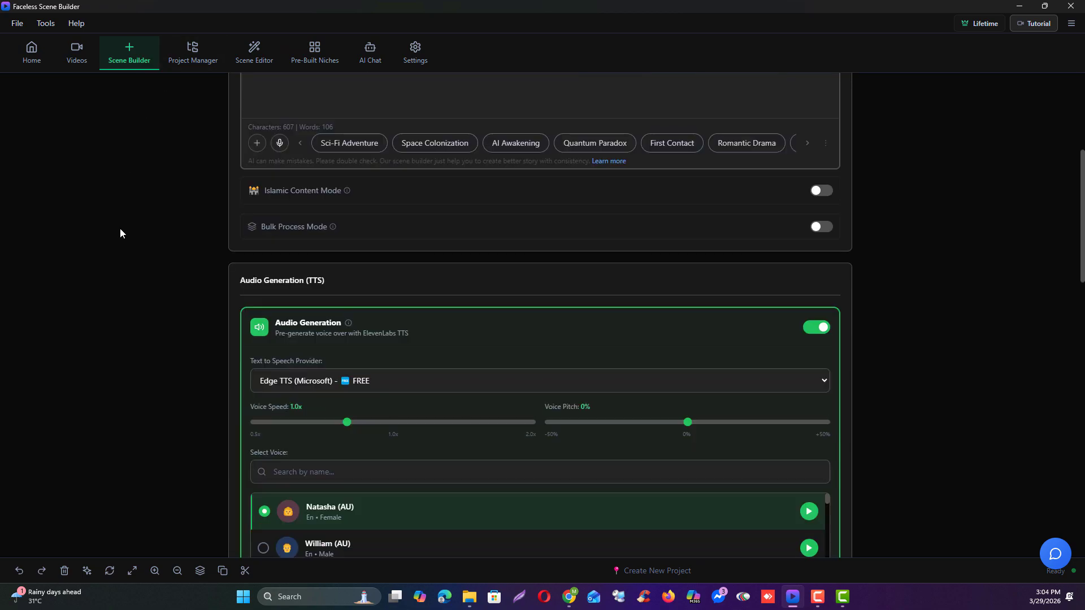
scroll(120, 233, "down", 3)
left_click(315, 211)
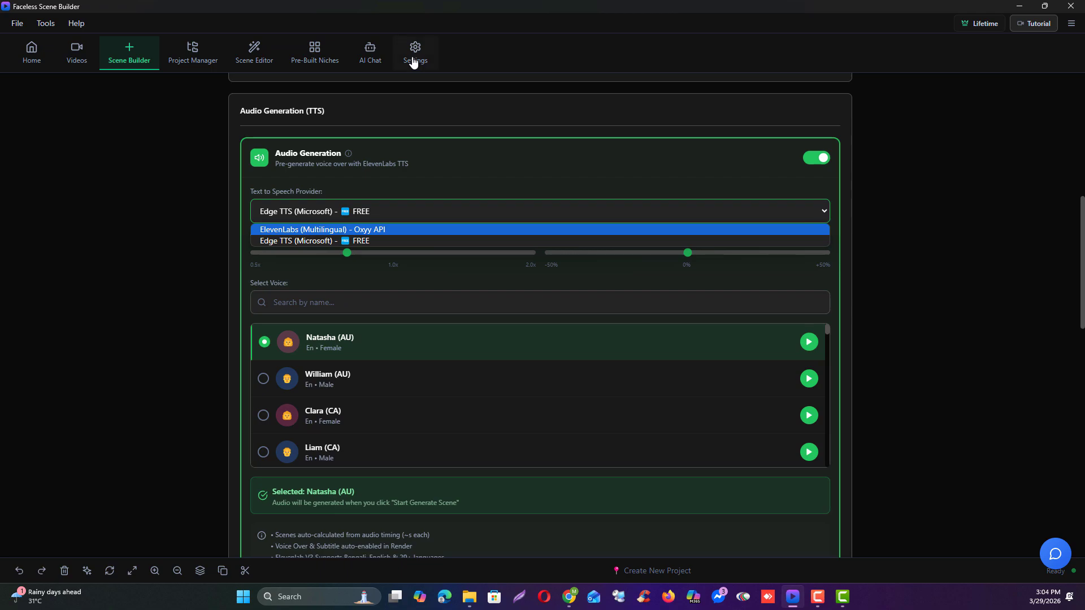
left_click(275, 229)
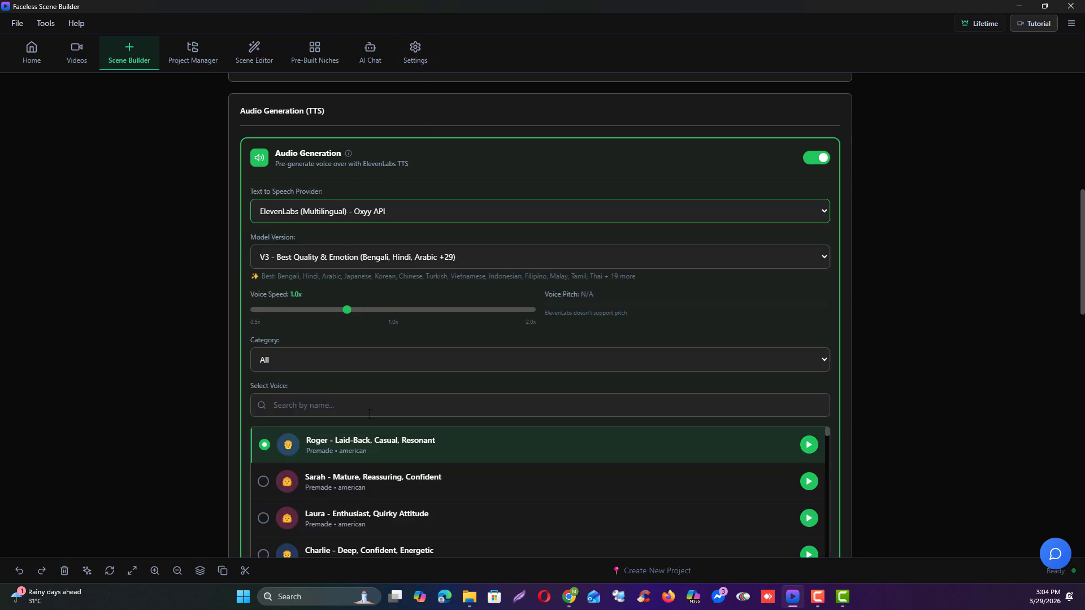
scroll(369, 414, "down", 3)
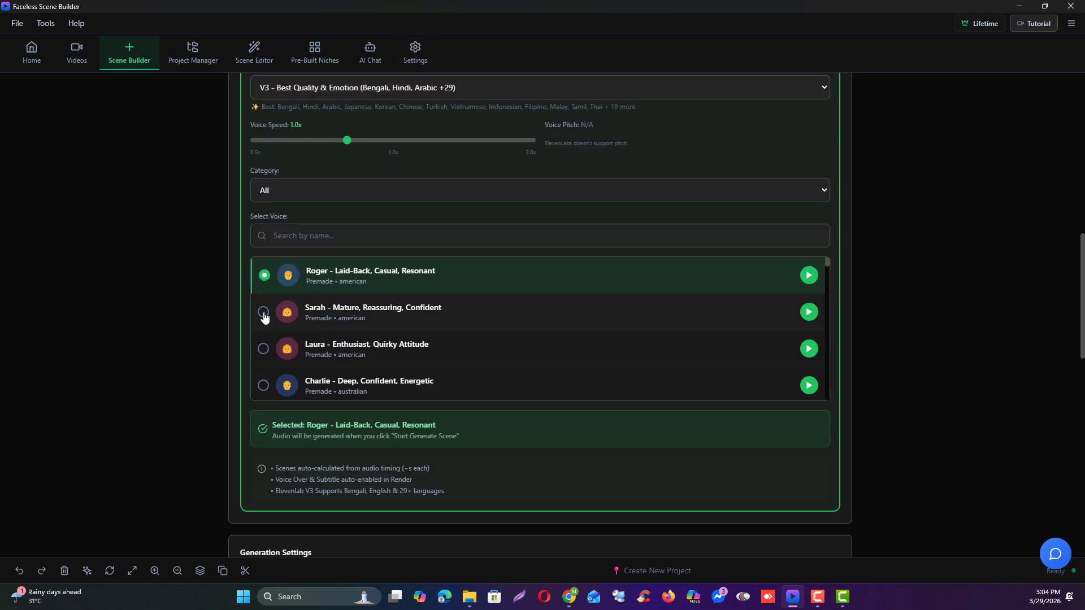
scroll(184, 298, "down", 4)
scroll(184, 298, "up", 3)
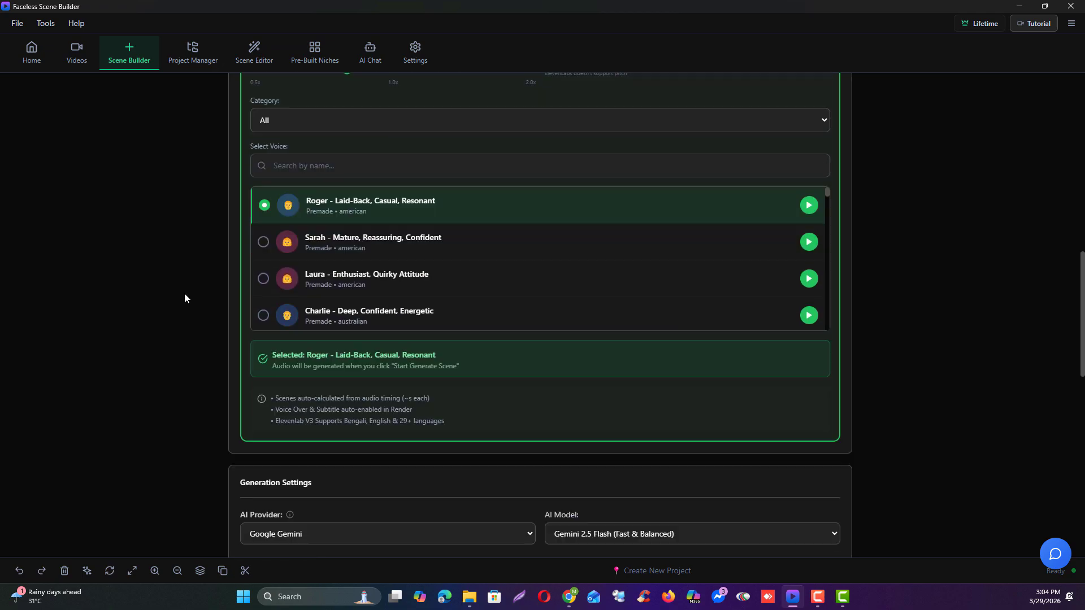
- Set the generation settings' AI provider to Oxyy API and the AI model to Gemini 2.5 Flash (Fast & Balanced)
scroll(184, 298, "down", 5)
left_click(394, 211)
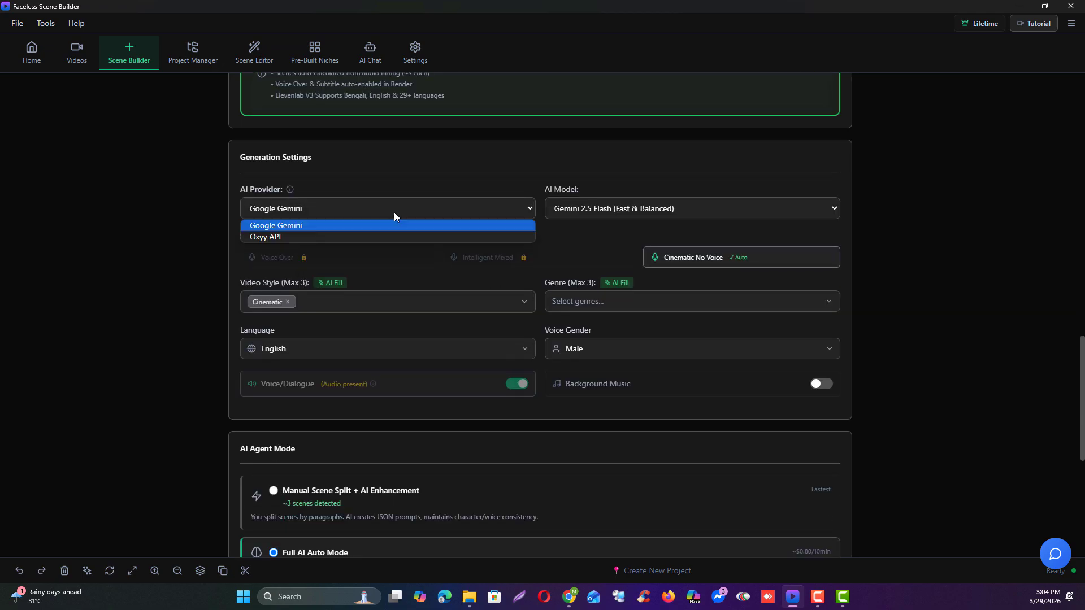
left_click(285, 237)
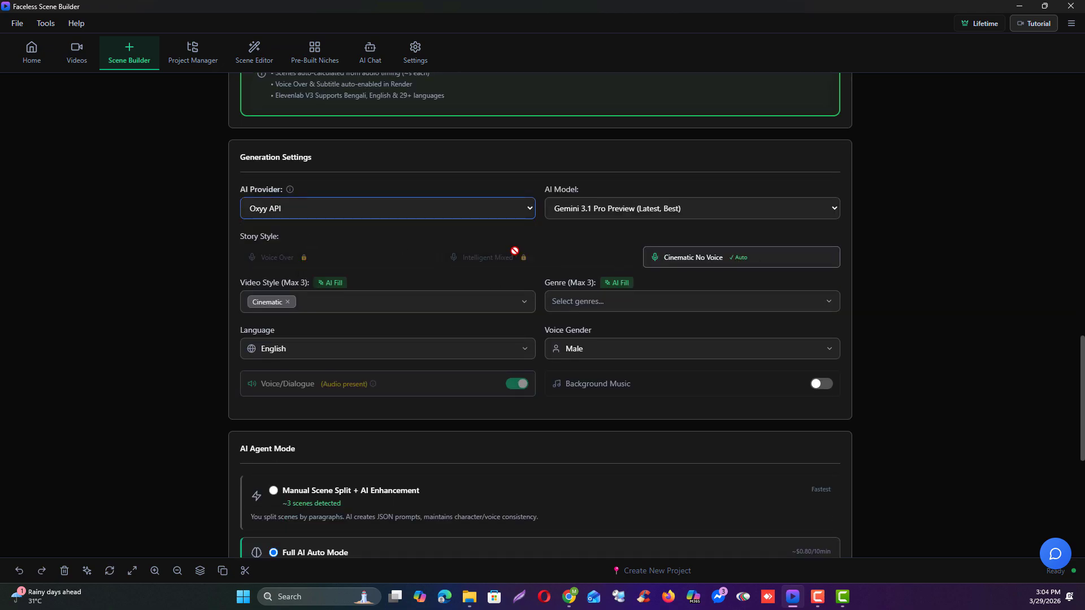
left_click(591, 210)
left_click(602, 270)
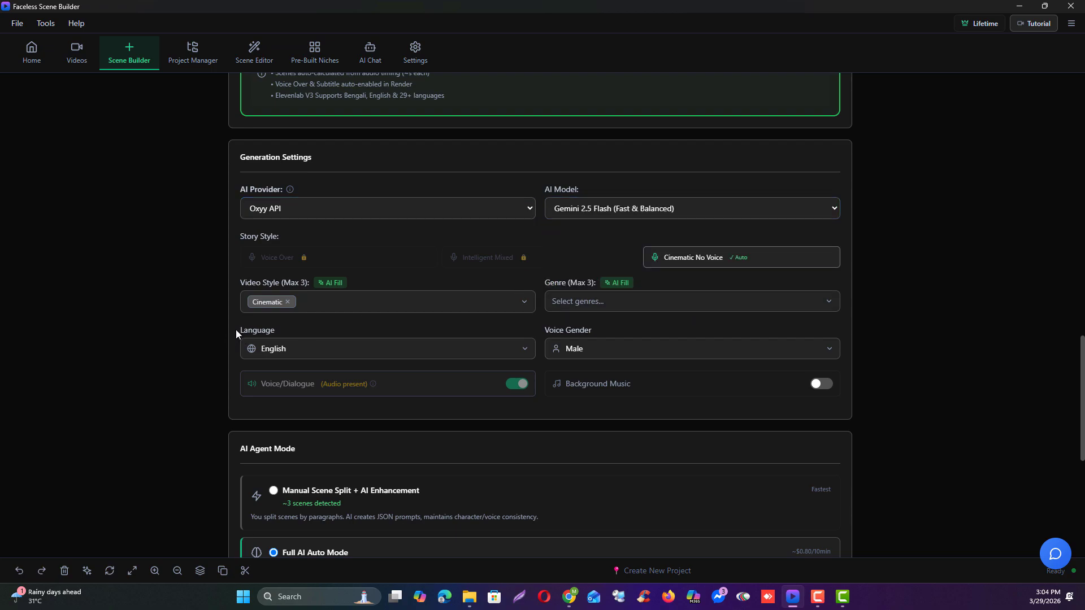
- Have AI fill in the project's genres and browse the available video styles
left_click(617, 283)
left_click(328, 308)
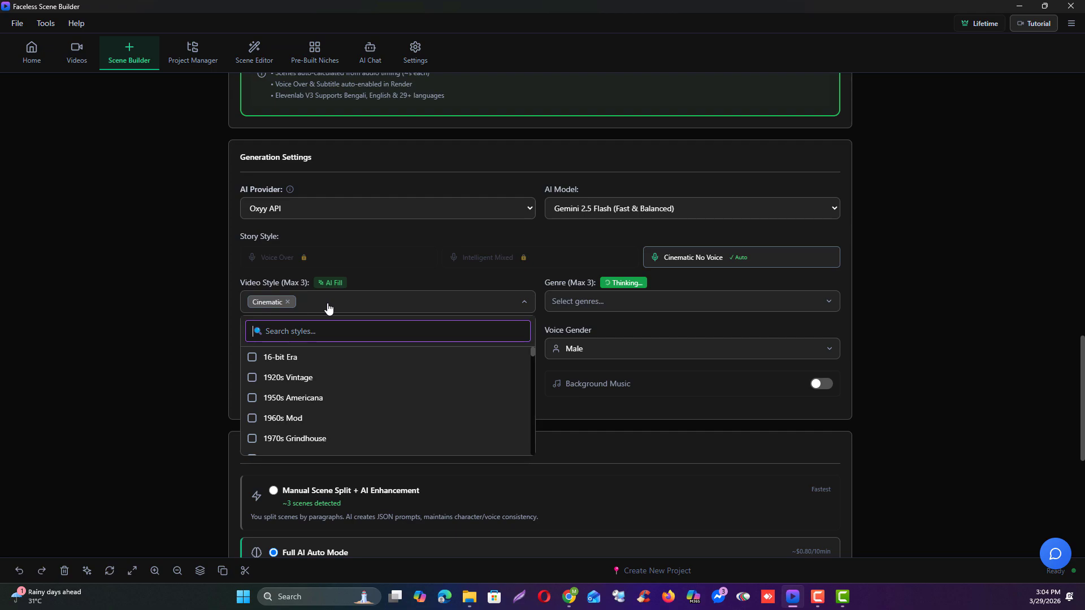
type("qq")
key("BackSpace")
key("BackSpace")
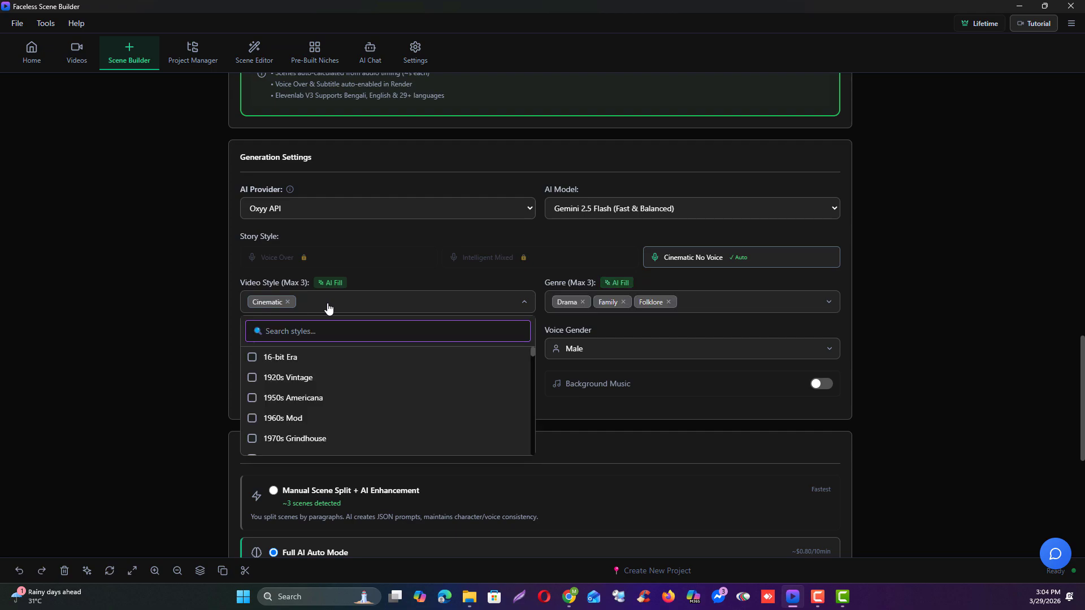
scroll(351, 423, "down", 15)
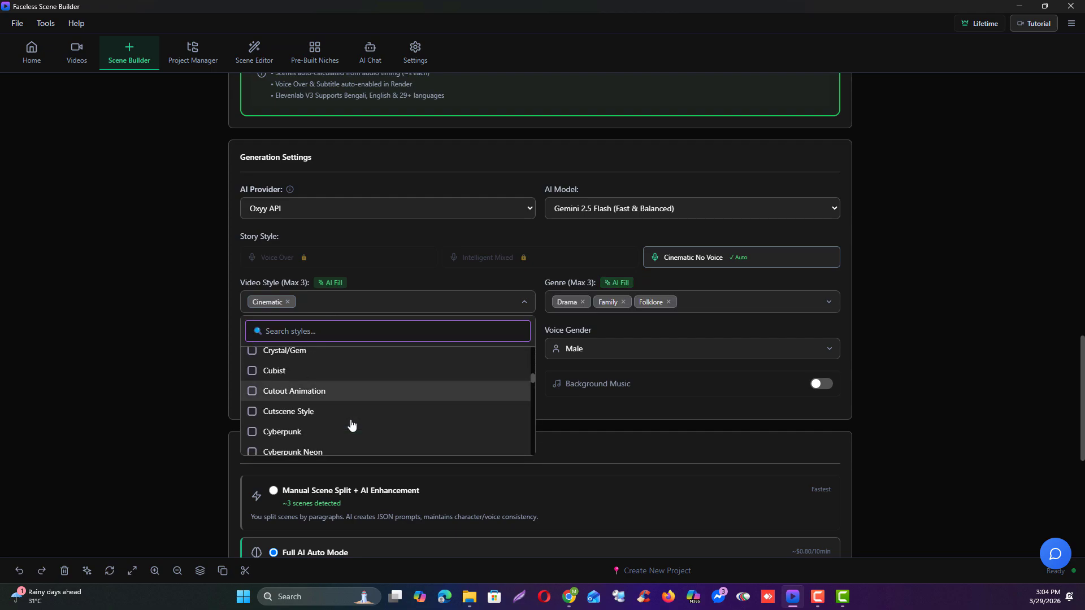
scroll(351, 424, "down", 3)
left_click(77, 339)
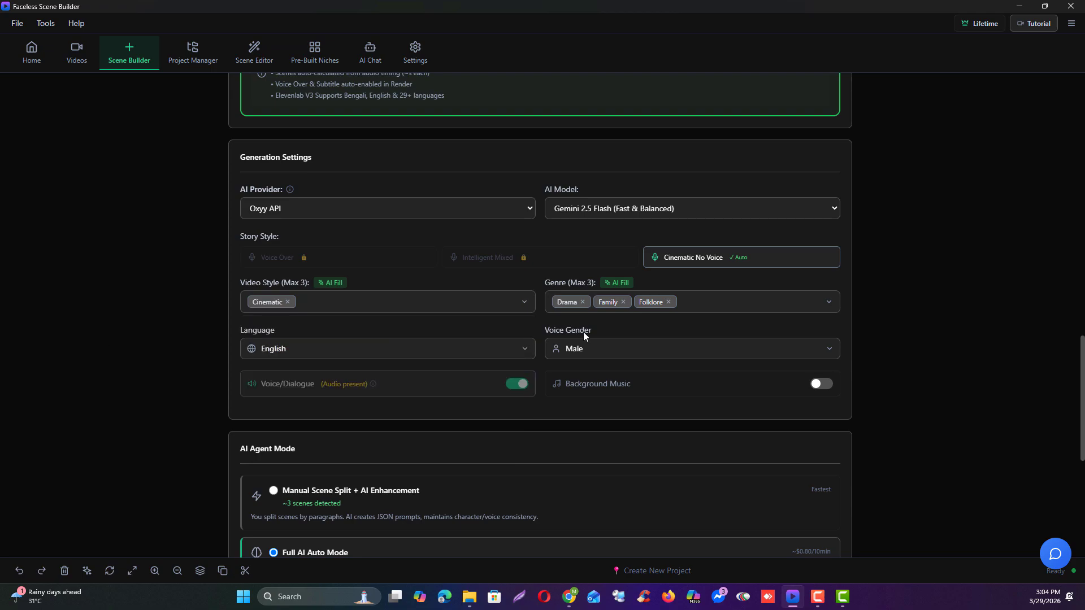
- Add Realistic to the project's video styles alongside Cinematic
left_click(341, 302)
left_click(155, 341)
scroll(285, 341, "up", 10)
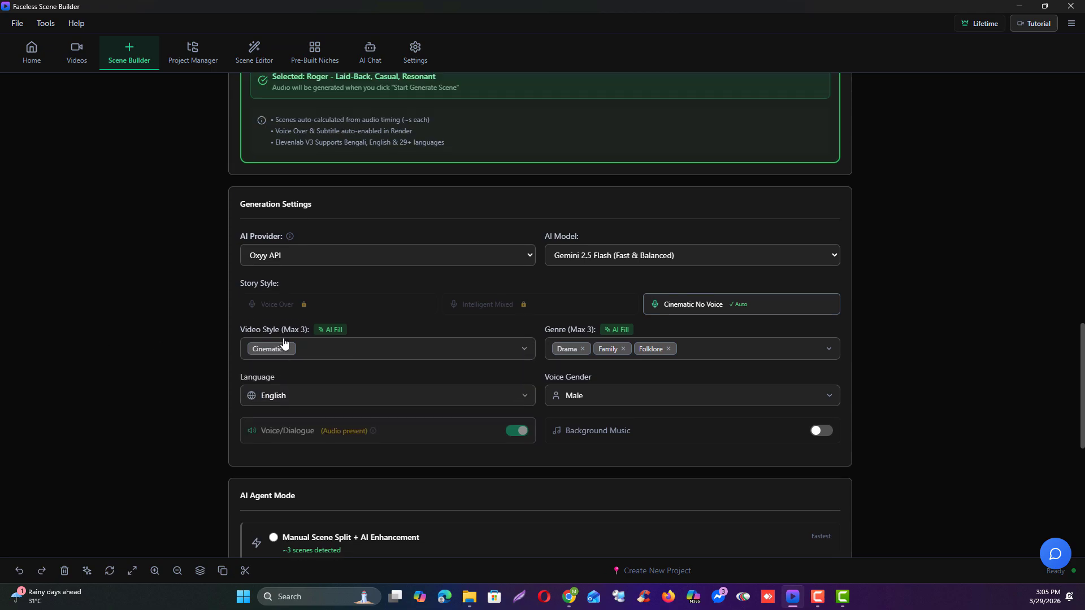
scroll(294, 326, "down", 10)
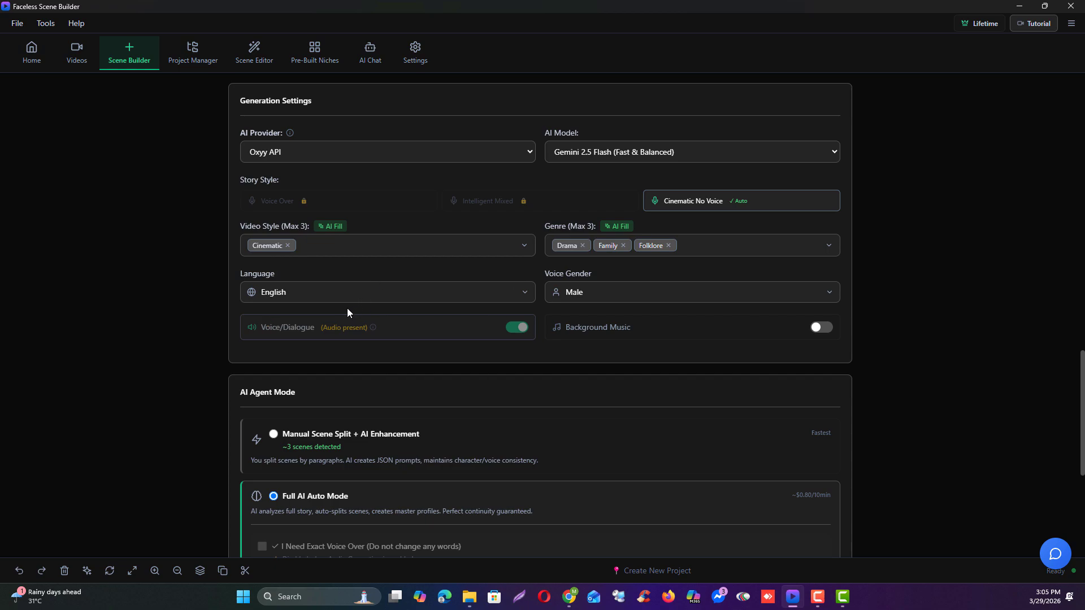
left_click(327, 246)
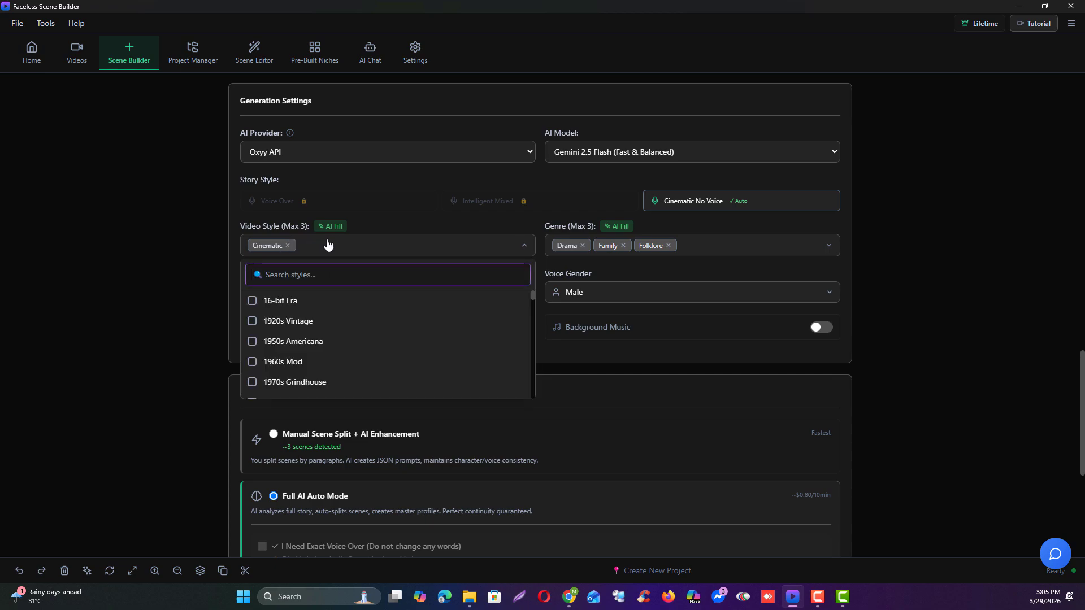
type("re")
left_click(287, 322)
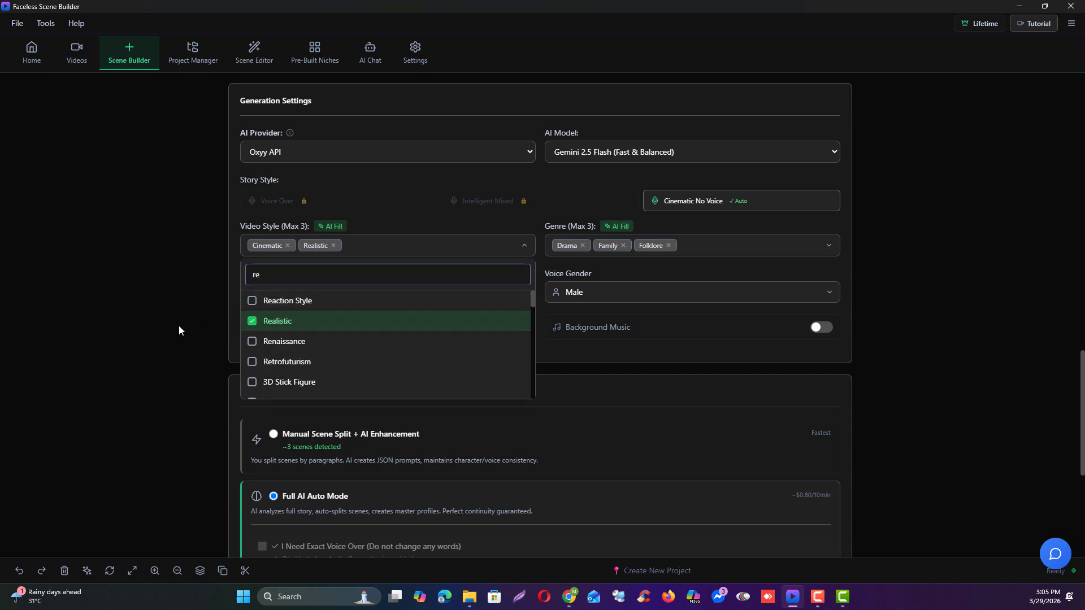
left_click(178, 324)
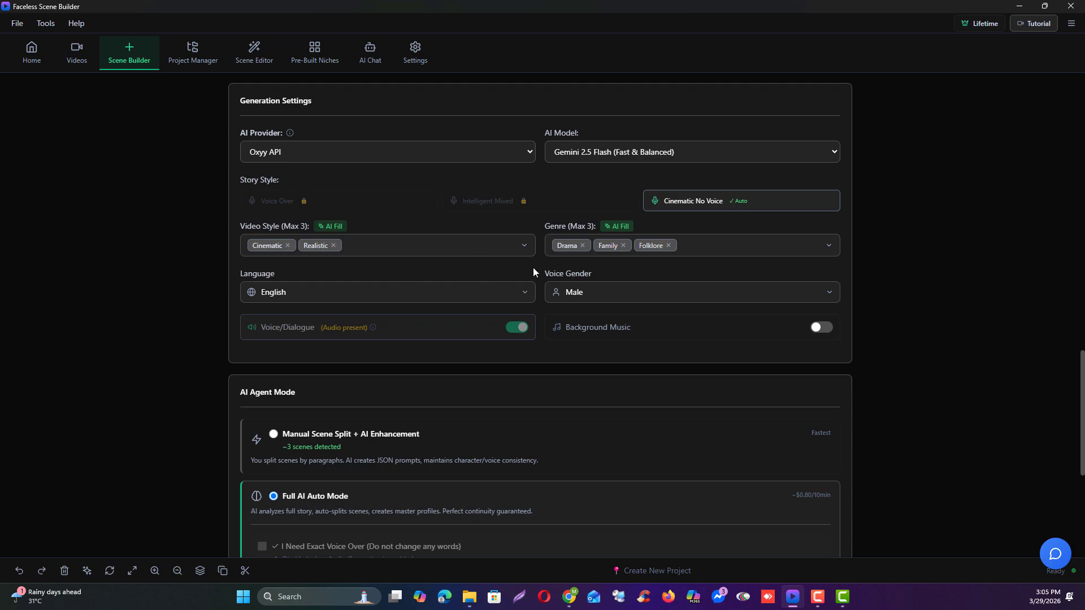
- Examine the AI agent mode options, the language choices and the audio generation settings without changing them
scroll(306, 356, "down", 4)
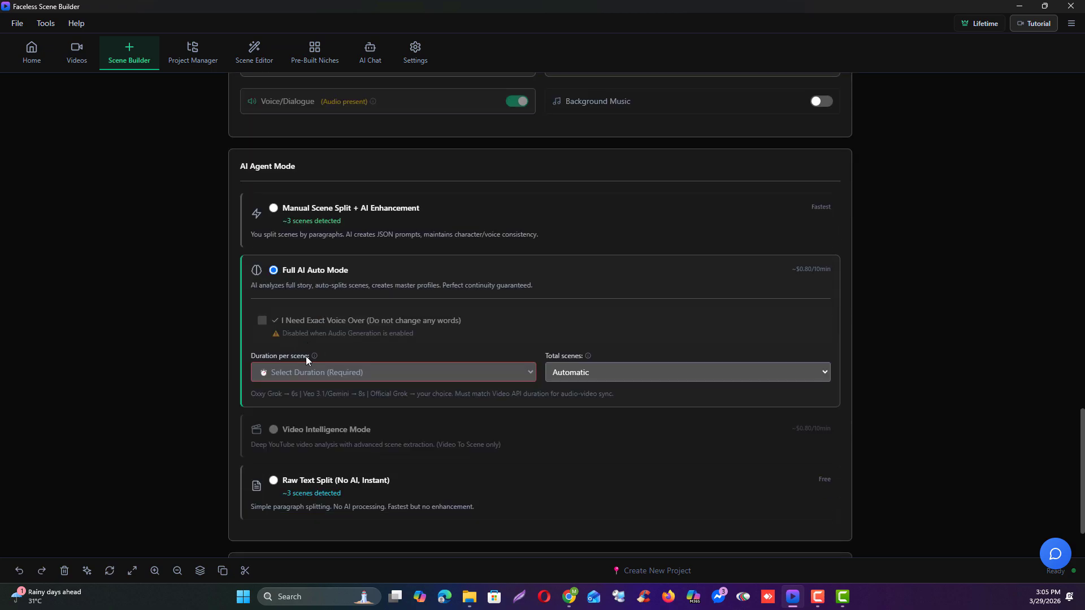
scroll(288, 245, "up", 3)
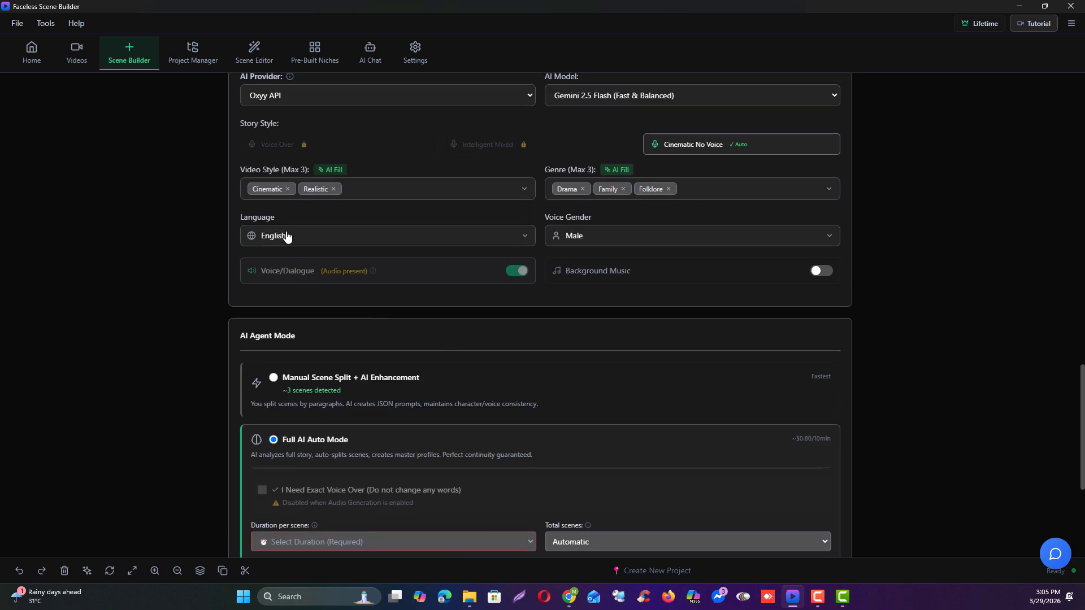
scroll(373, 398, "up", 2)
left_click(308, 355)
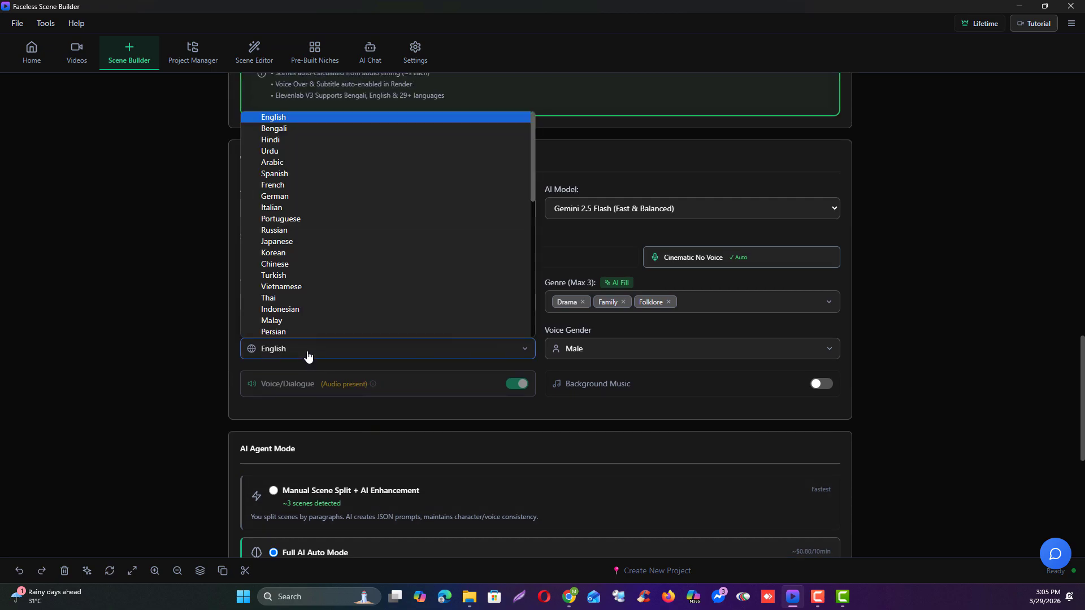
left_click(308, 355)
scroll(312, 380, "up", 8)
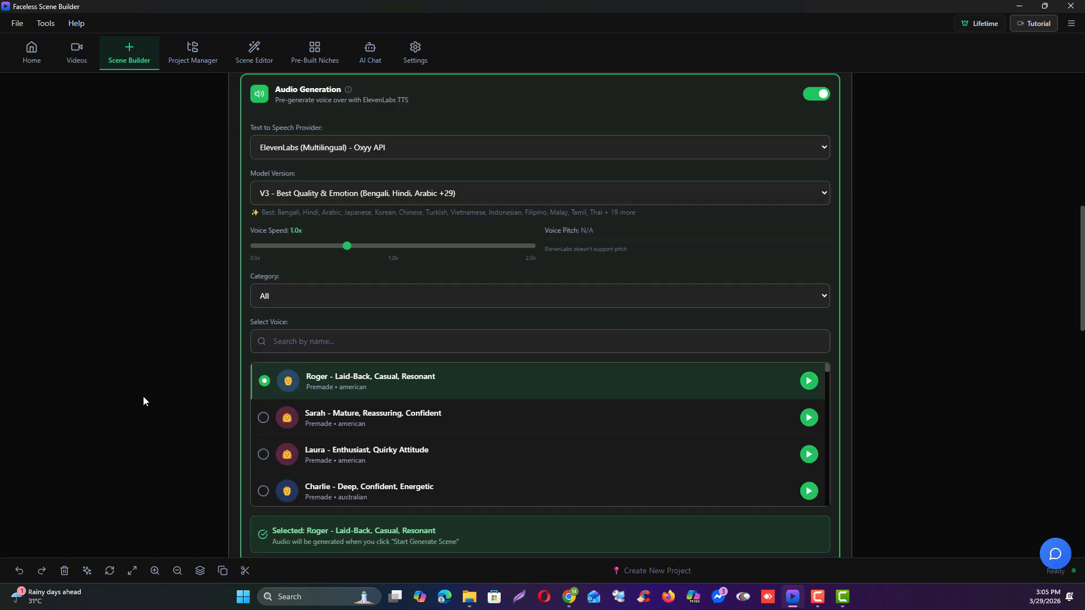
scroll(194, 484, "up", 5)
scroll(193, 482, "down", 10)
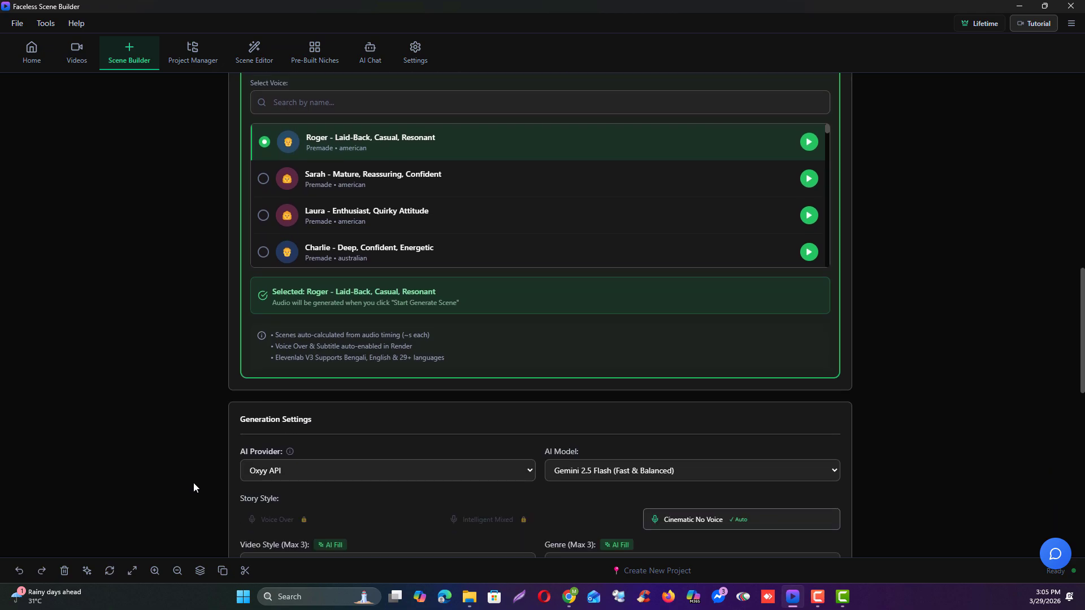
scroll(281, 332, "up", 10)
scroll(224, 396, "down", 4)
scroll(224, 396, "down", 8)
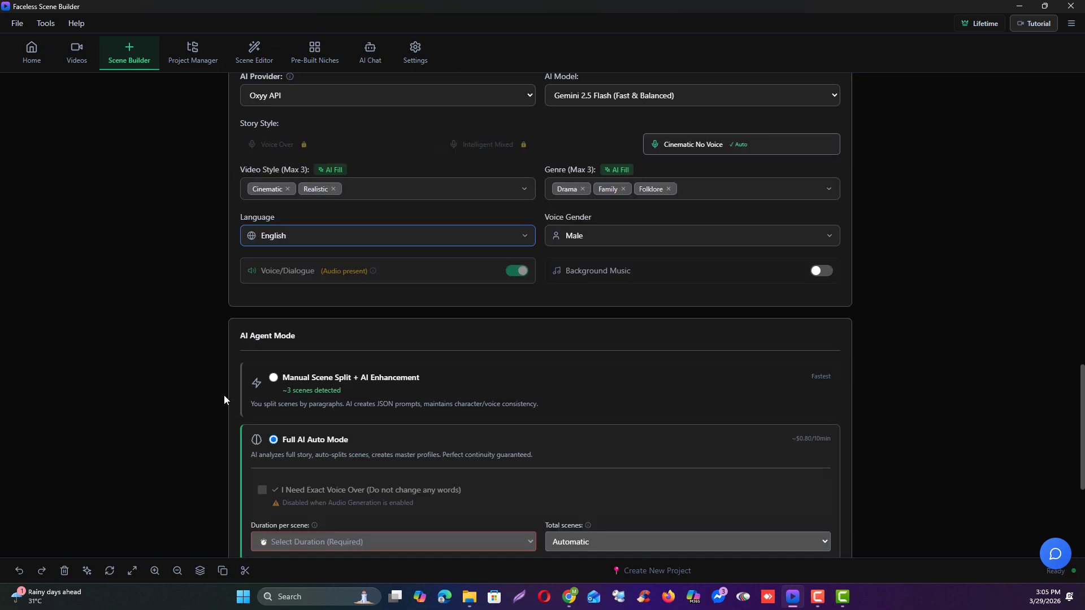
- Set the duration per scene to 6s in Full AI Auto Mode and review the whole project setup
left_click(288, 314)
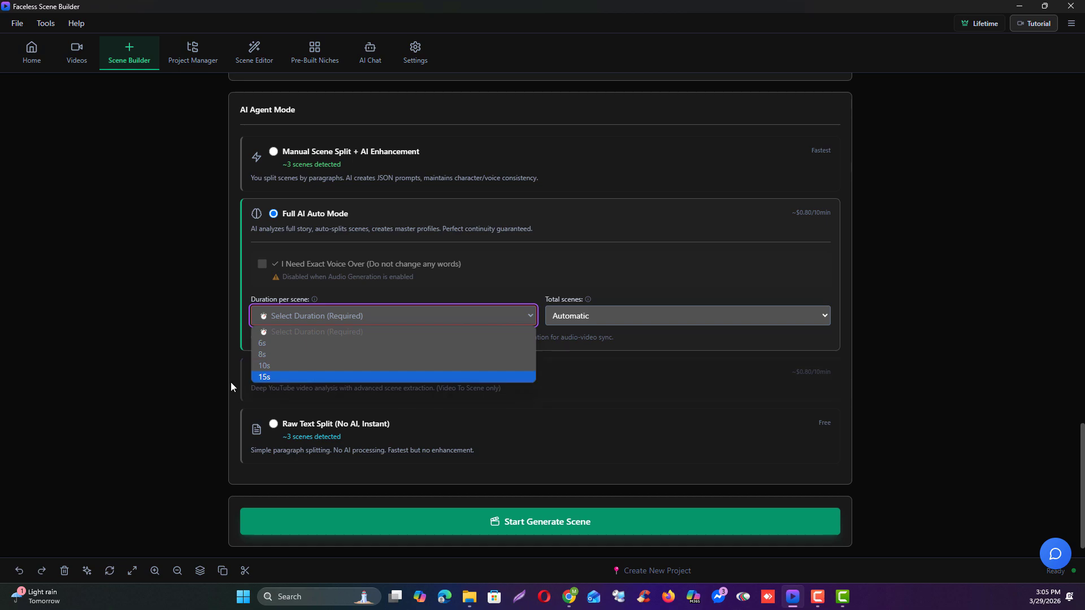
left_click(284, 346)
scroll(159, 438, "up", 15)
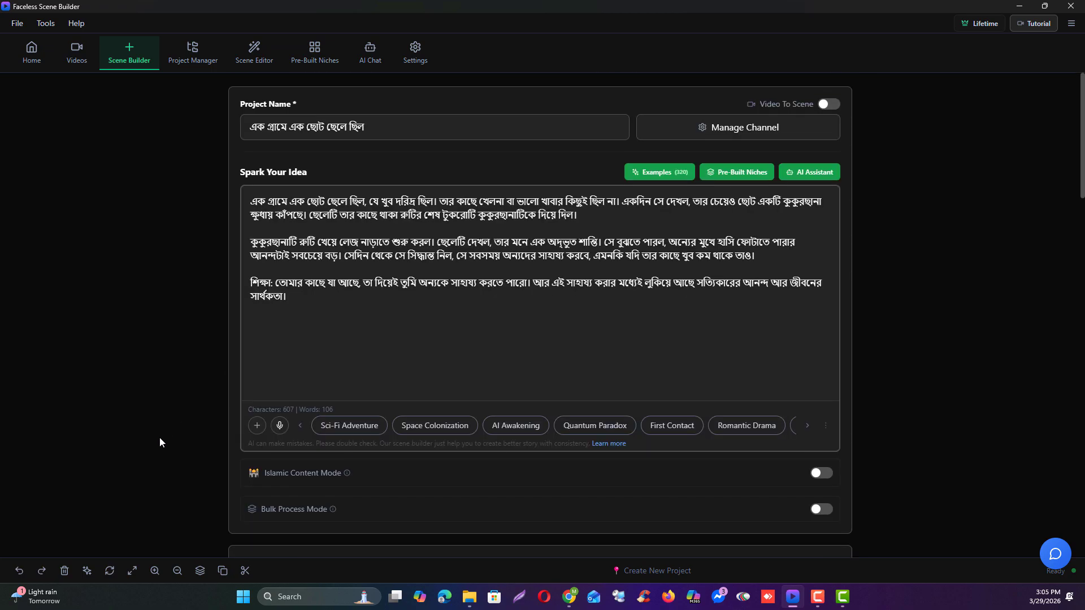
scroll(160, 438, "down", 15)
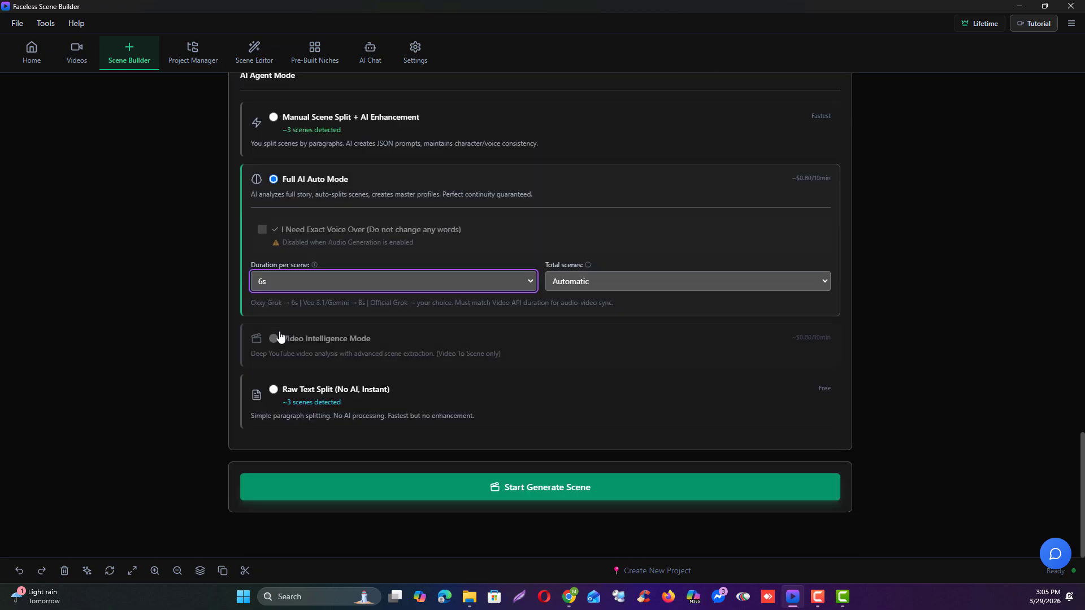
scroll(176, 459, "up", 8)
scroll(178, 459, "down", 8)
- Start generating the project's scenes, acknowledge the submission, and postpone the video generation offered at completion
left_click(430, 494)
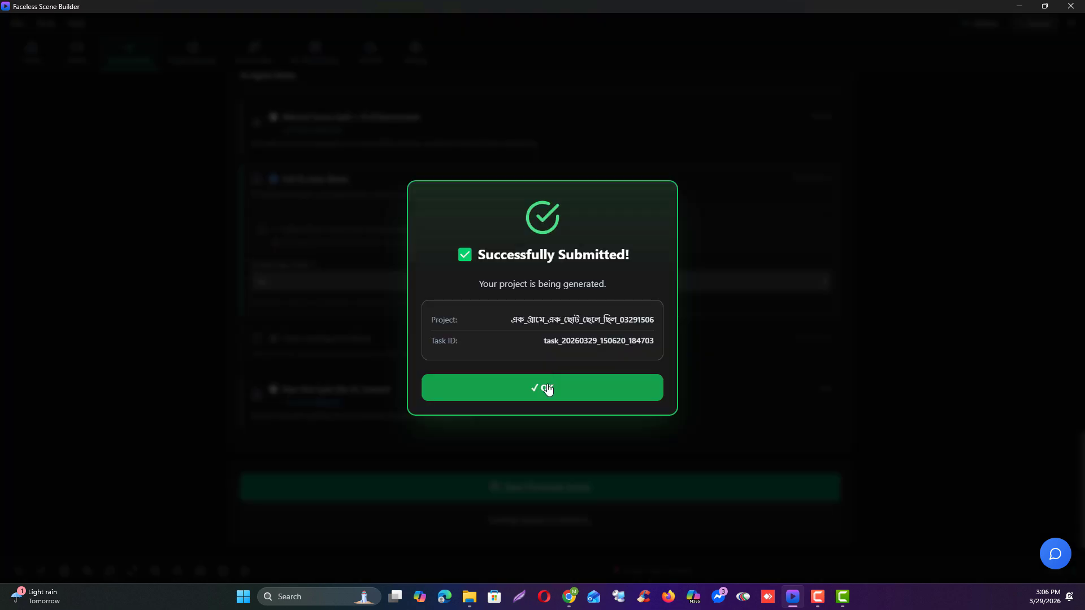
left_click(547, 389)
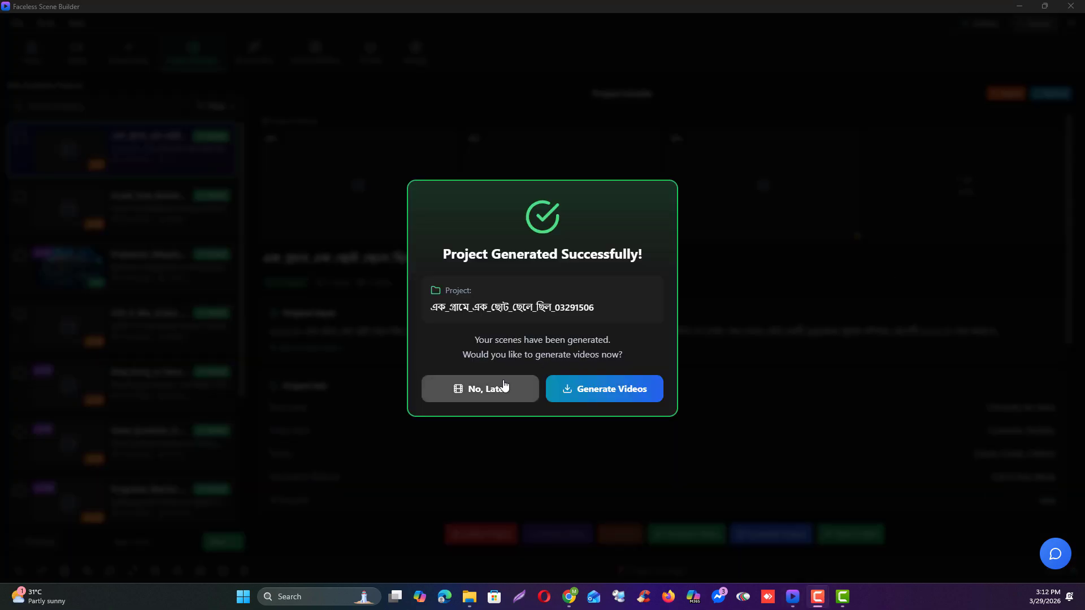
left_click(505, 386)
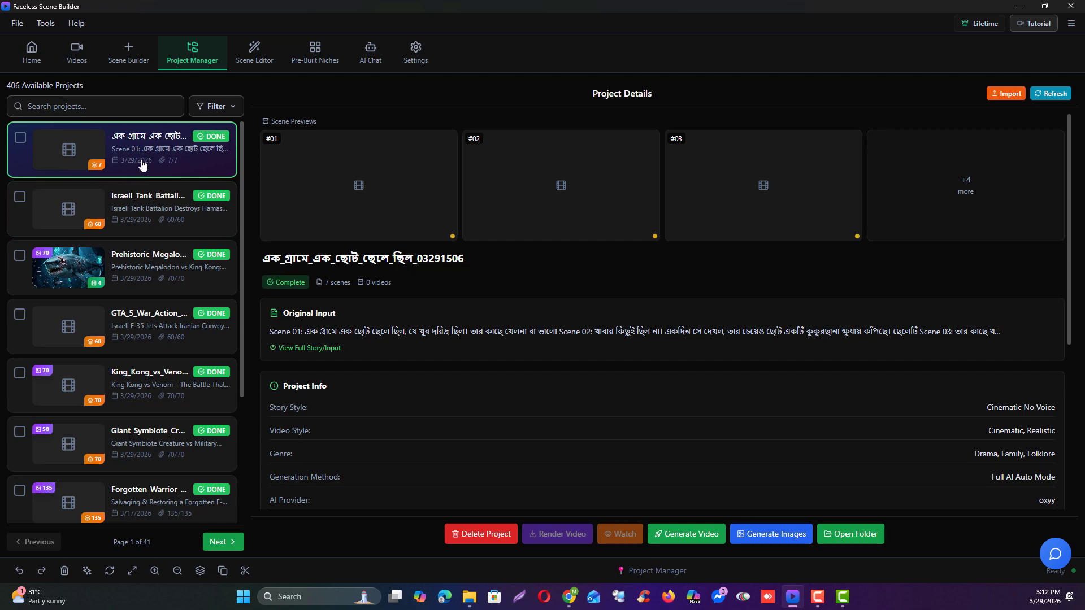
- Open the project's output folder, listen to elevenlabs_voiceover.mp3 in the maximized media player, and close the player and folder
left_click(840, 533)
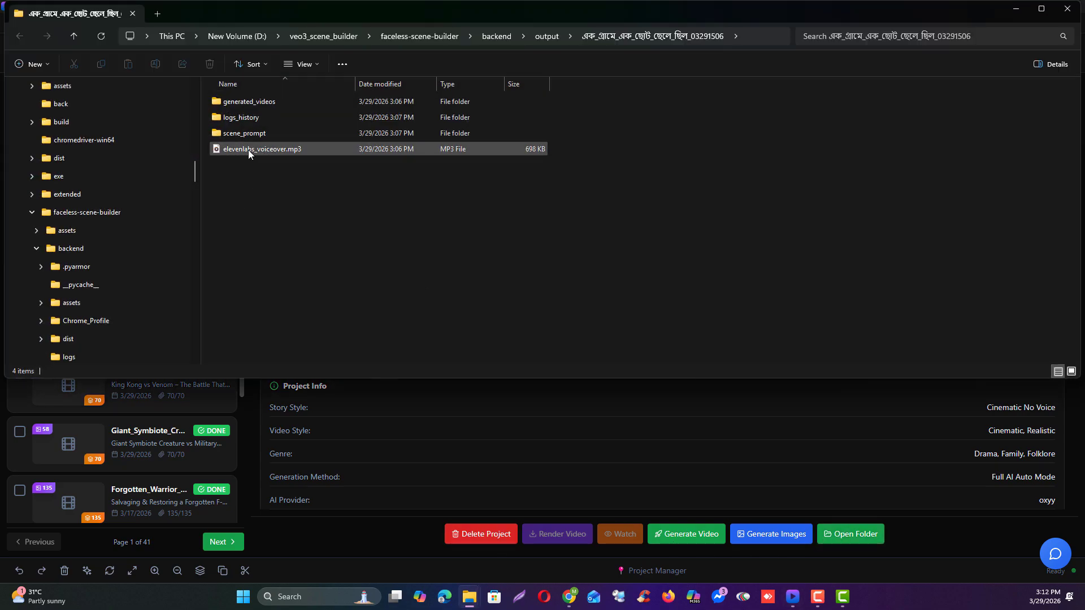
double_click(249, 150)
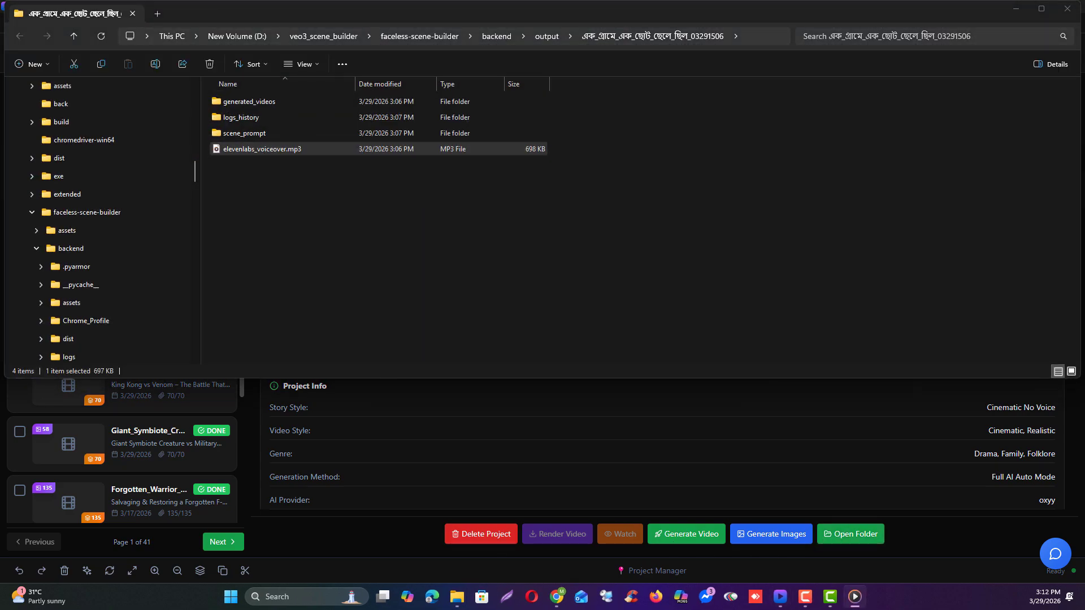
left_click_drag(443, 126, 652, 162)
double_click(652, 162)
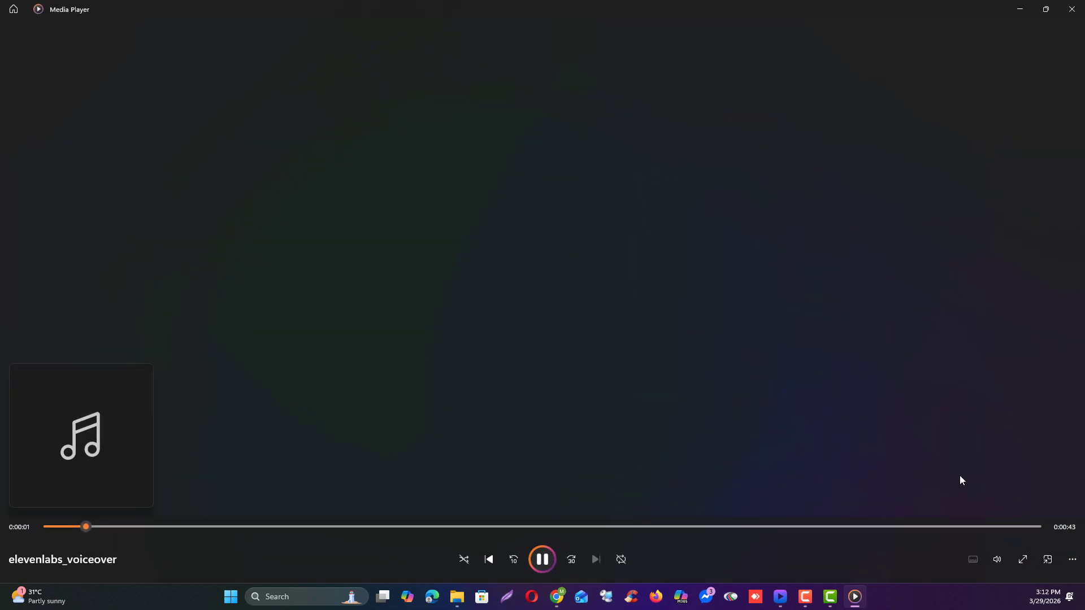
left_click(1072, 9)
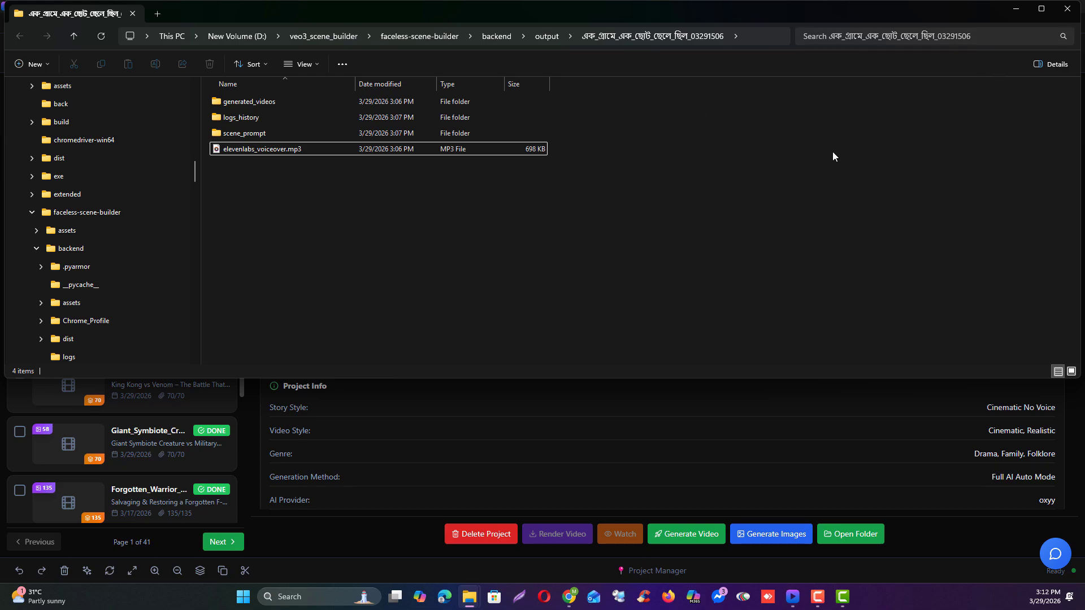
left_click(1064, 10)
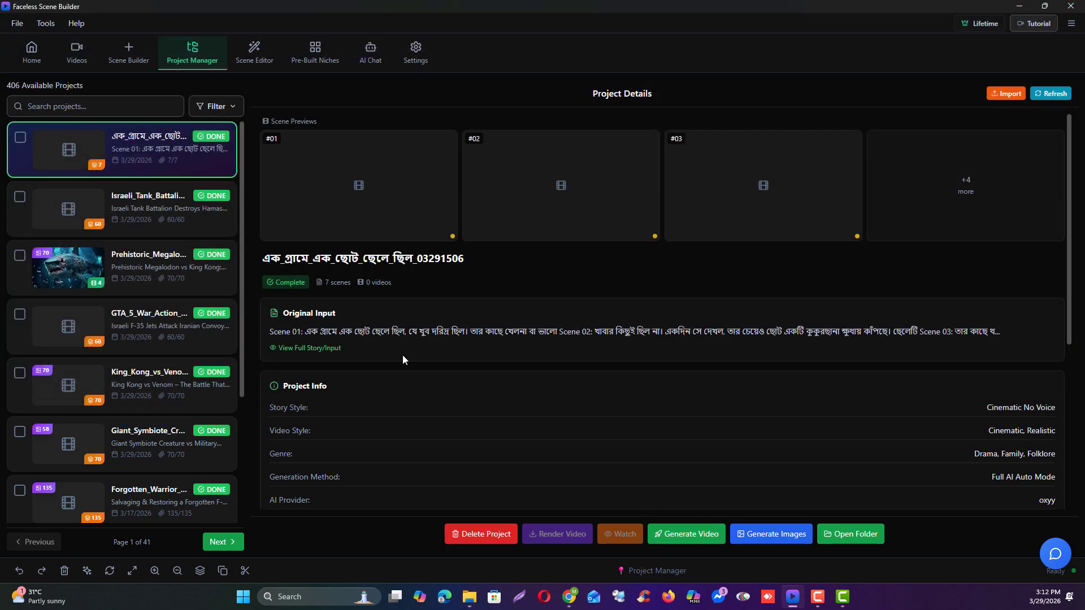
- Generate the scene images in Landscape (16:9) with Oxyy API and Nano Banana Pro 2 (Latest), and look over the finished images
left_click(760, 535)
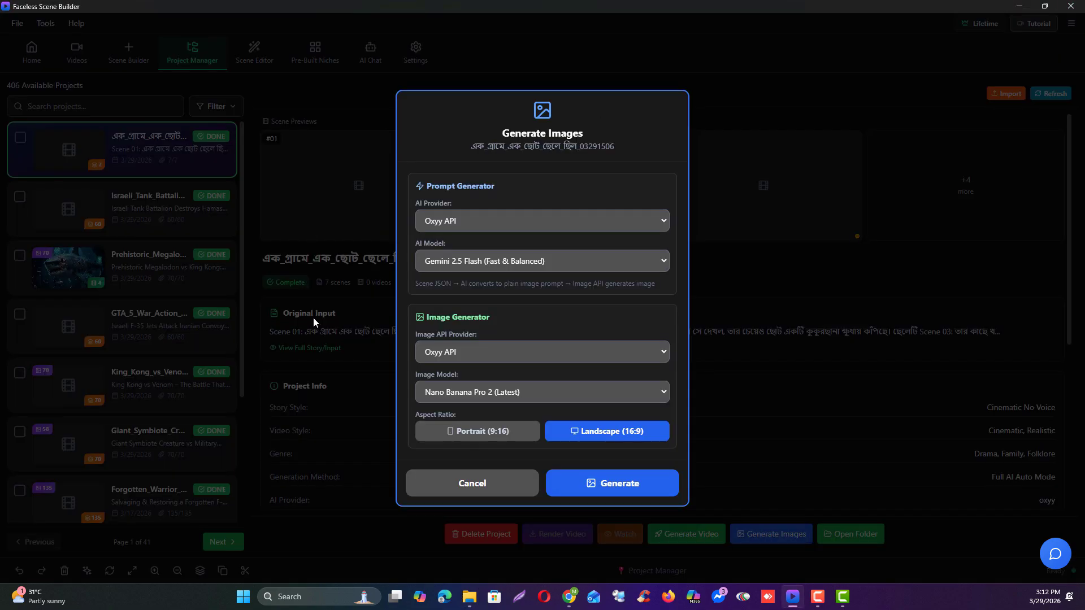
left_click(617, 488)
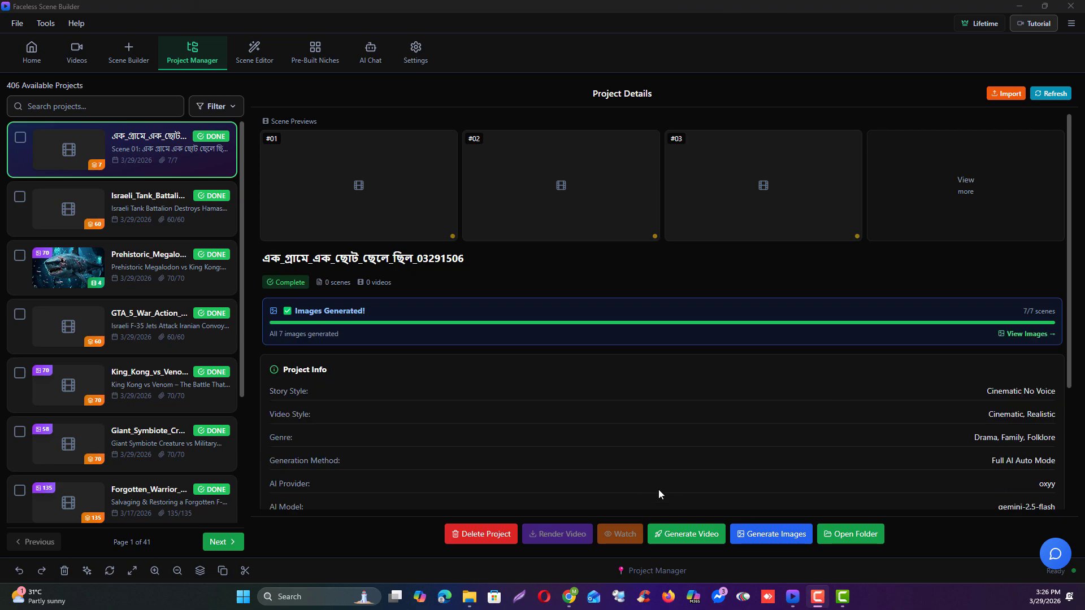
left_click(1028, 334)
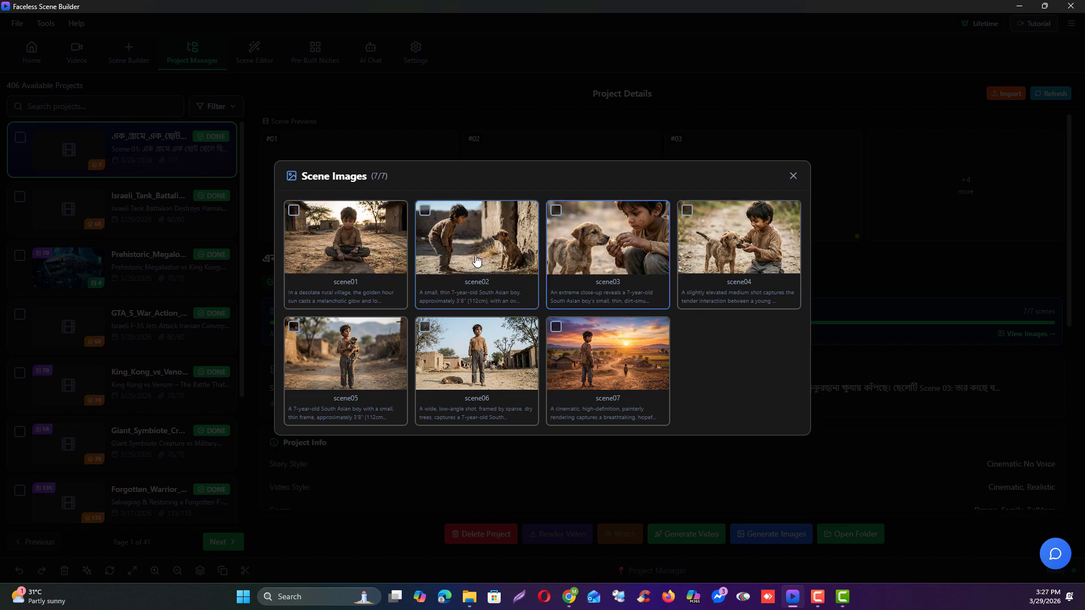
left_click(794, 177)
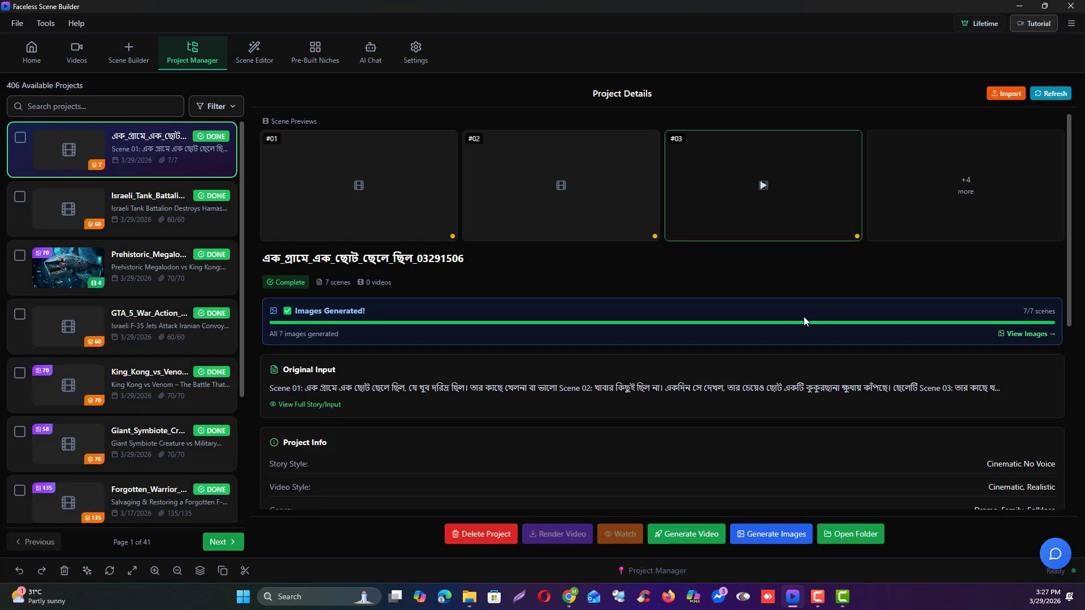
- Open the project's video generation settings and choose Oxyy API with the Grok Imagine Video model
left_click(681, 537)
left_click(459, 238)
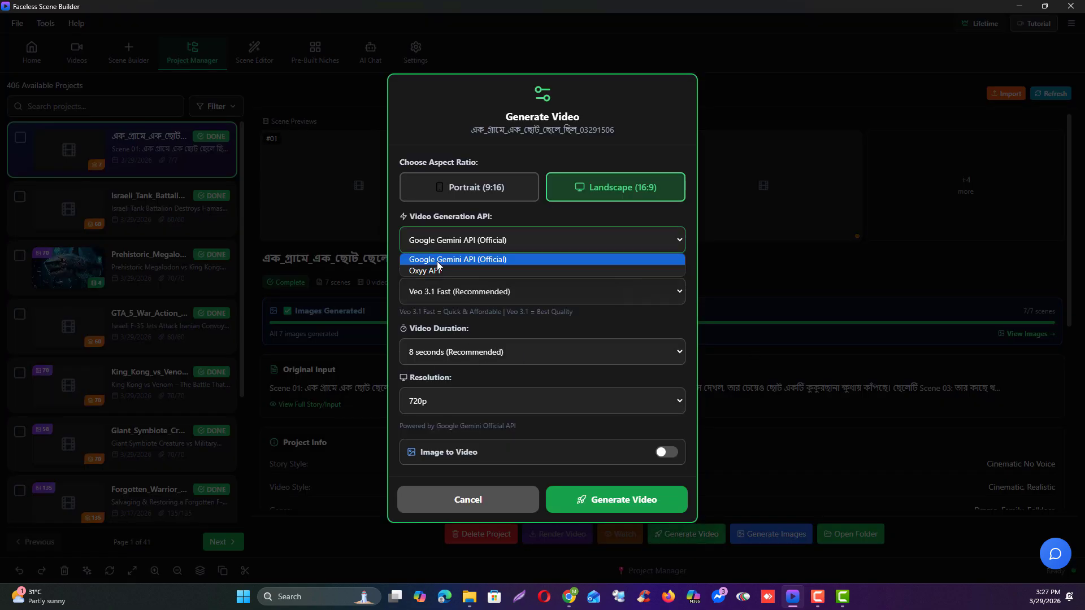
left_click(457, 271)
left_click(444, 298)
left_click(522, 326)
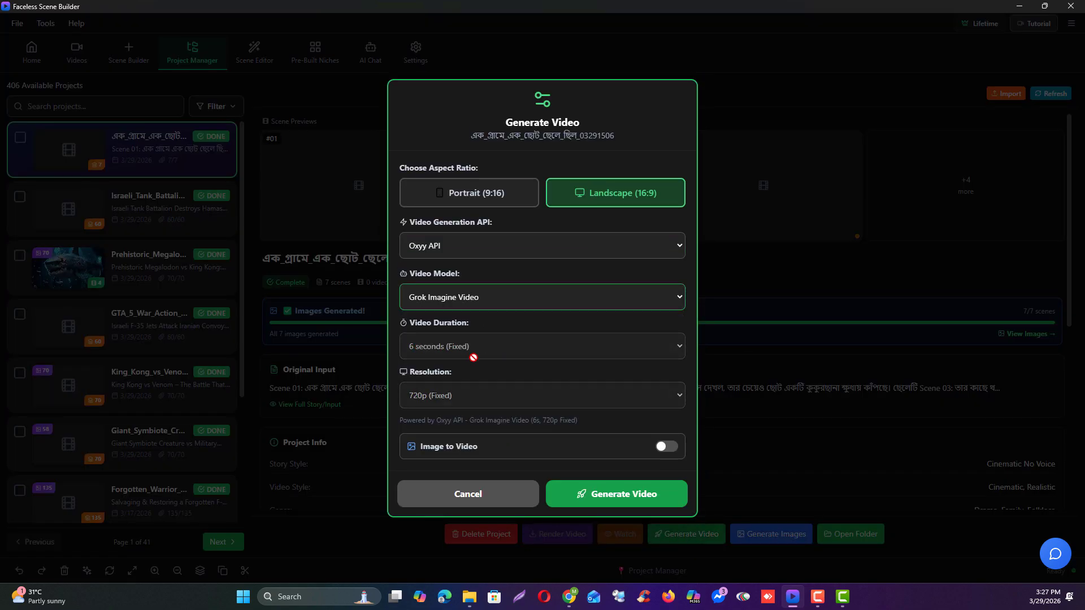
- Enable Image to Video so the scene images serve as references, and start generating the videos
left_click(662, 448)
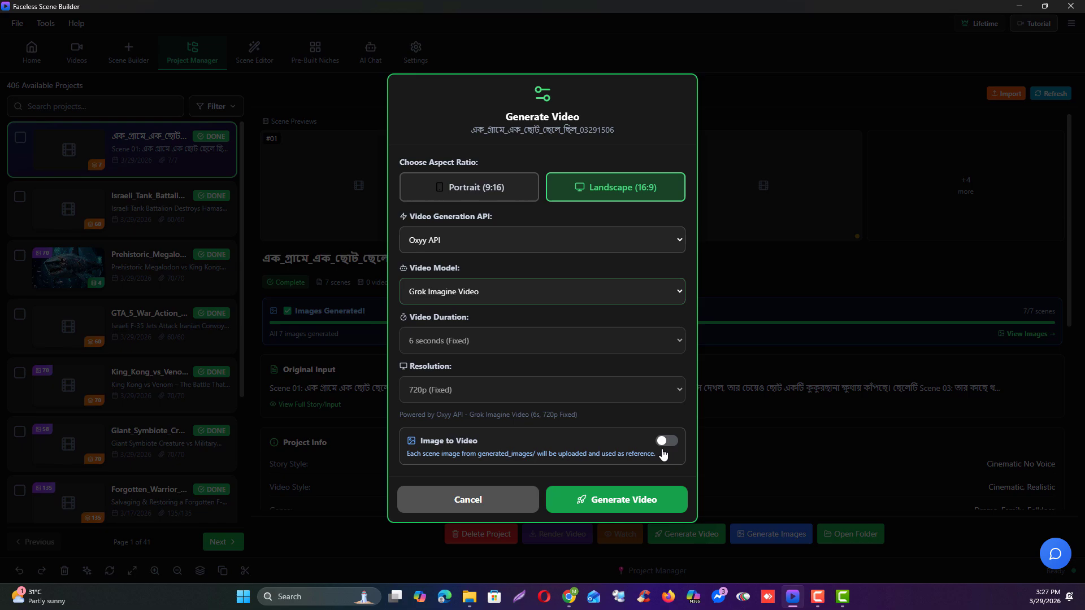
left_click(596, 512)
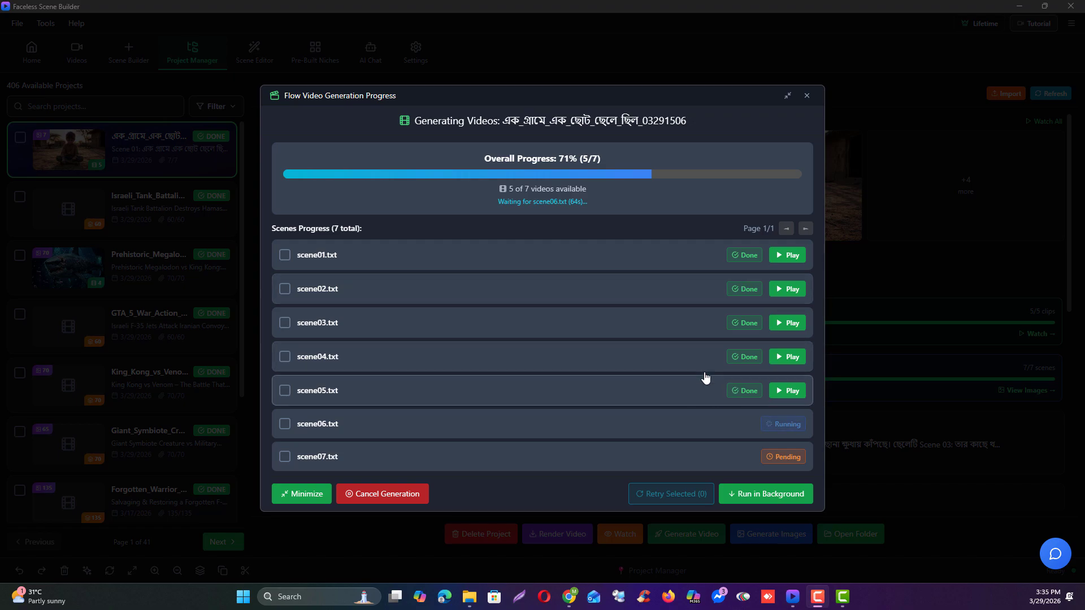
- Switch to Chrome to look over the saved Grok Imagine gallery, and return to Faceless Scene Builder
mouse_move(569, 598)
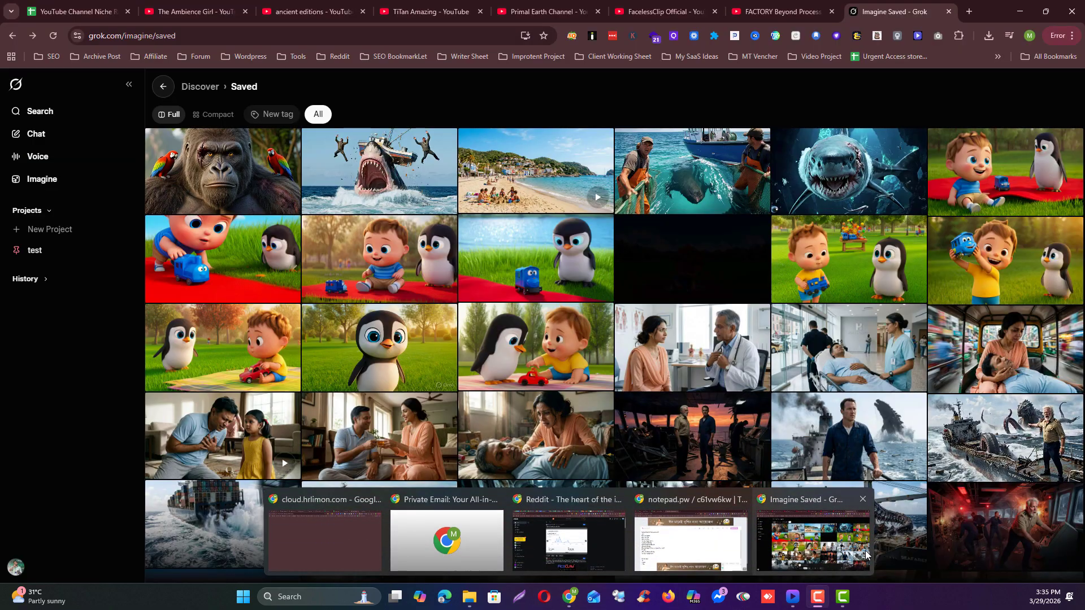
left_click(867, 555)
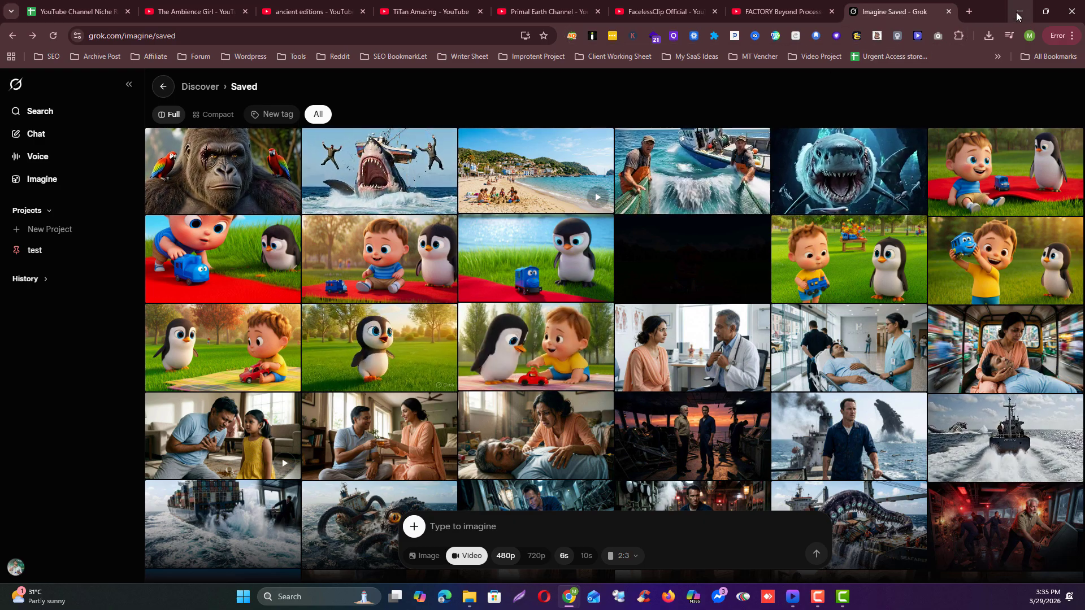
key("alt+Tab")
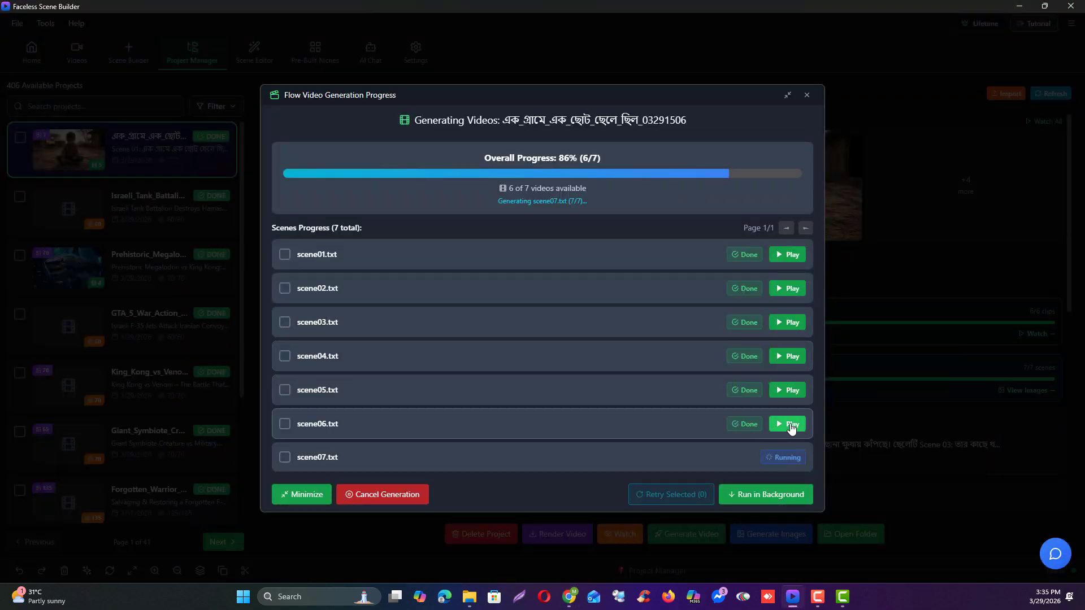
- Play the generated scene06 clip, raise the player volume to 115%, and close the player
left_click(776, 419)
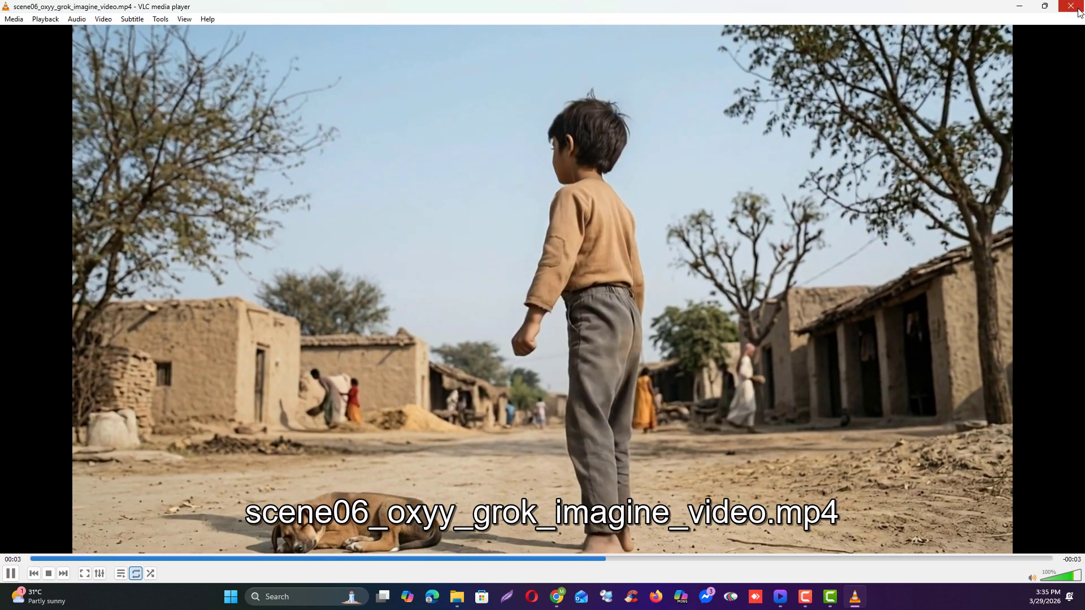
key("ctrl+Up")
key("ctrl+Up")
key("ctrl+Up")
key("ctrl+Up")
key("ctrl+Down")
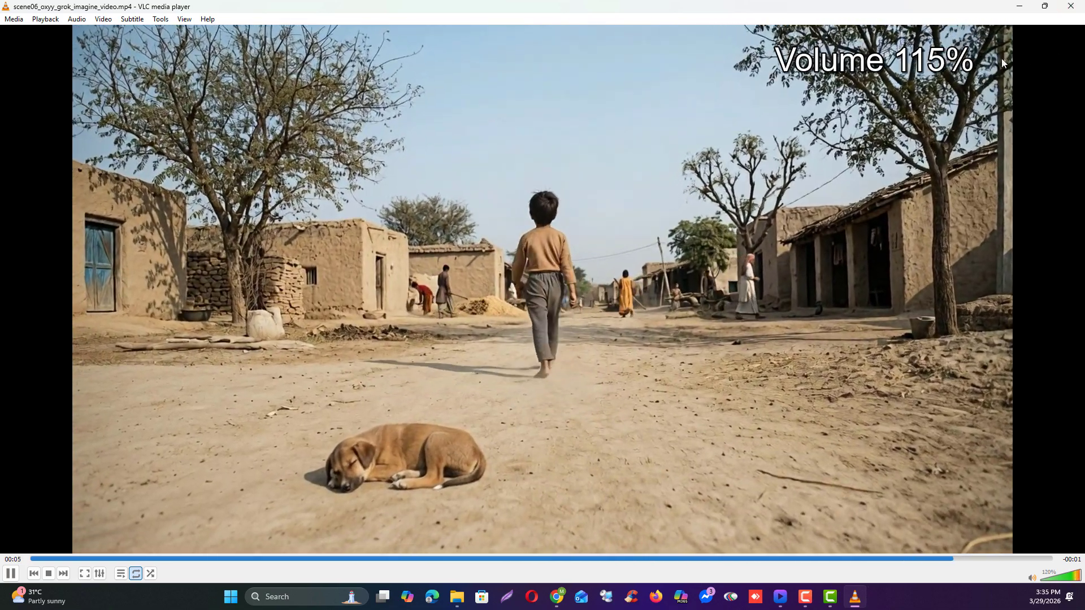
left_click(1068, 8)
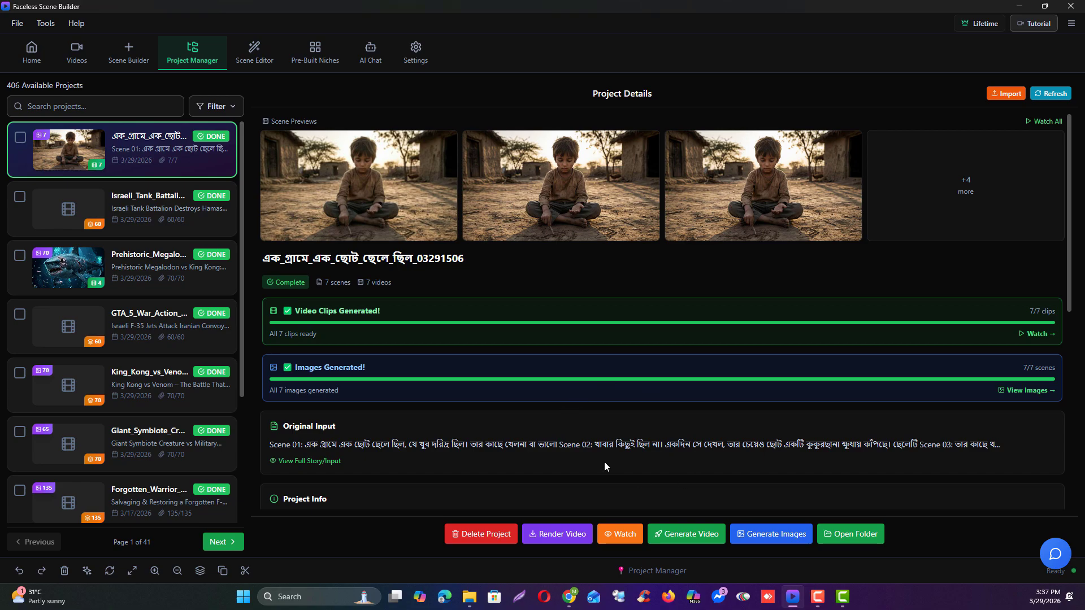
- Open the project's list of finished videos, play the scene07 clip, and close the player and the list
left_click(610, 534)
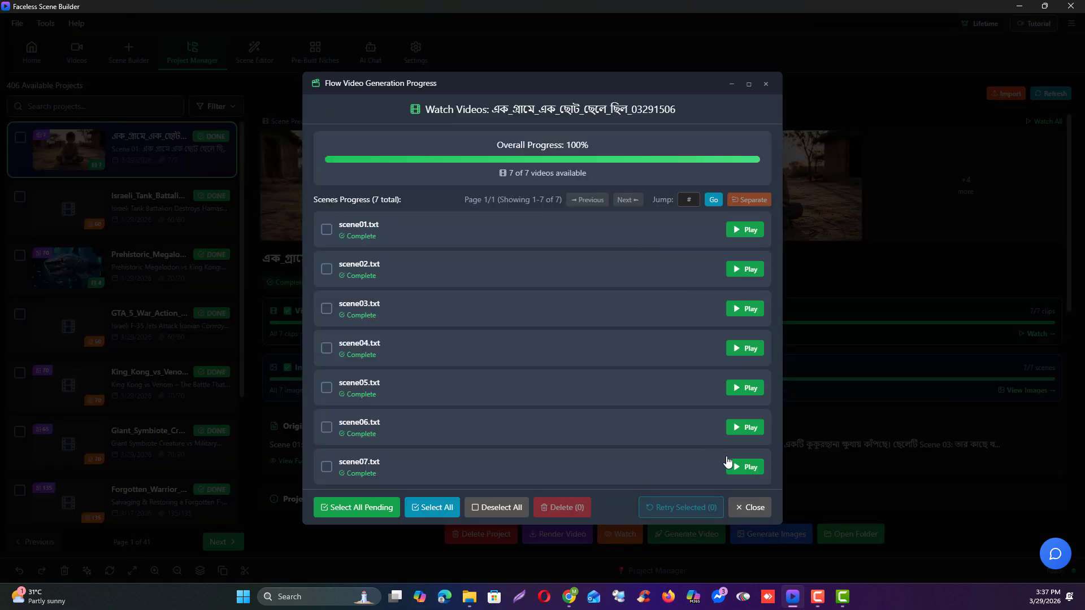
left_click(735, 473)
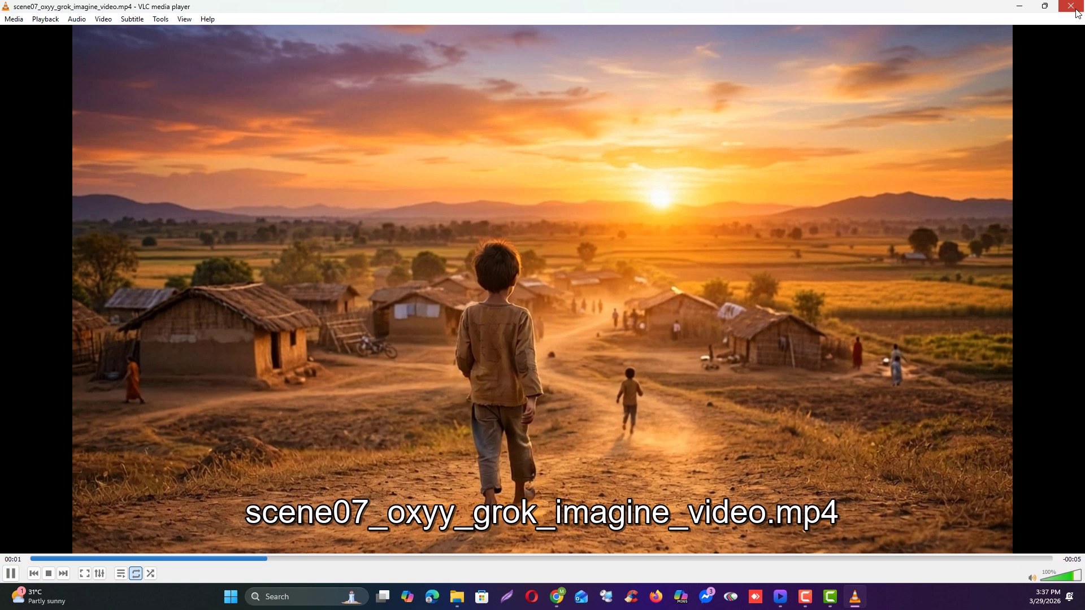
left_click(1075, 10)
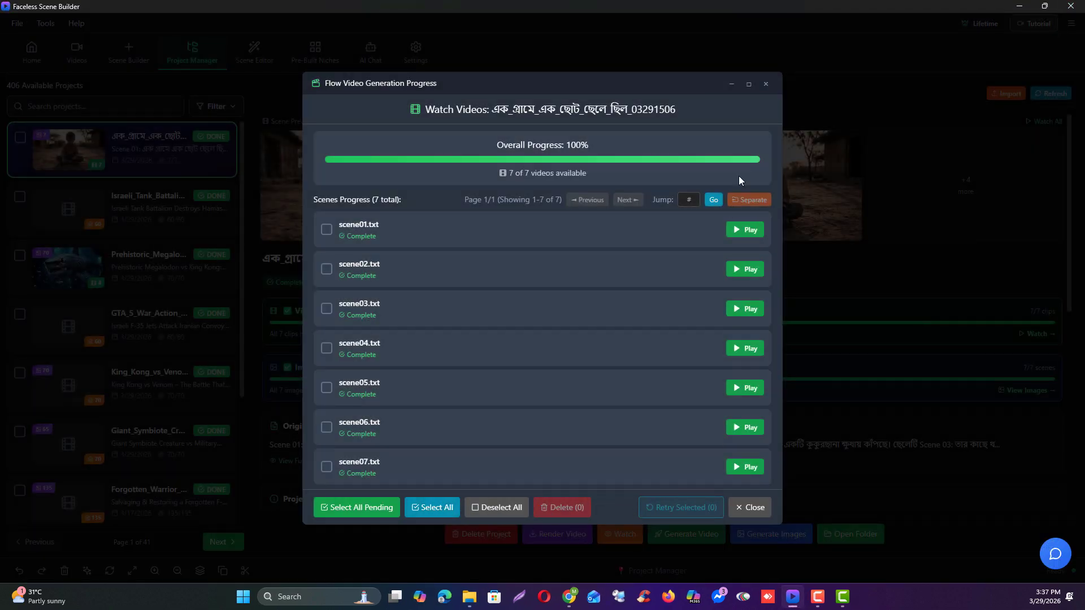
left_click(767, 85)
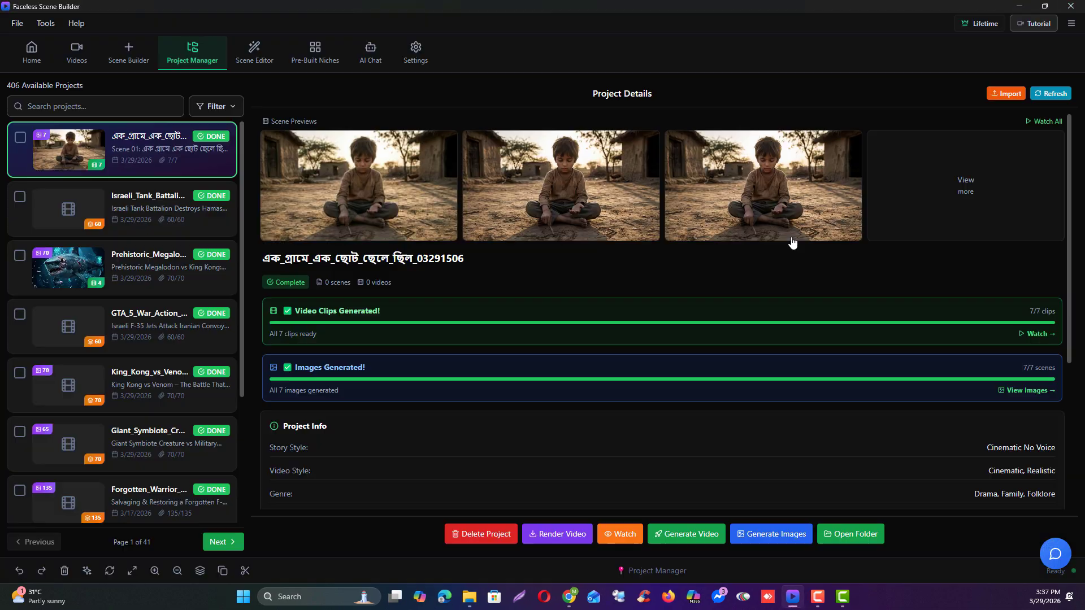
- Open the project's full video render settings and examine the linked subtitle timestamp file and the ElevenLabs voice-over file
left_click(569, 542)
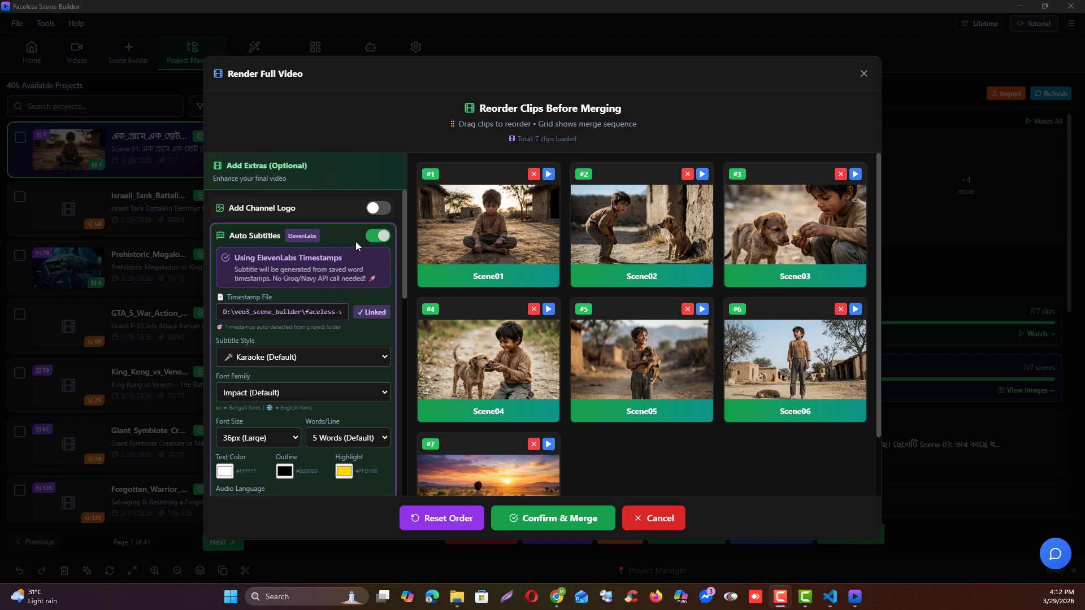
scroll(347, 385, "down", 3)
scroll(254, 339, "up", 3)
left_click_drag(296, 309, 368, 332)
scroll(351, 362, "down", 10)
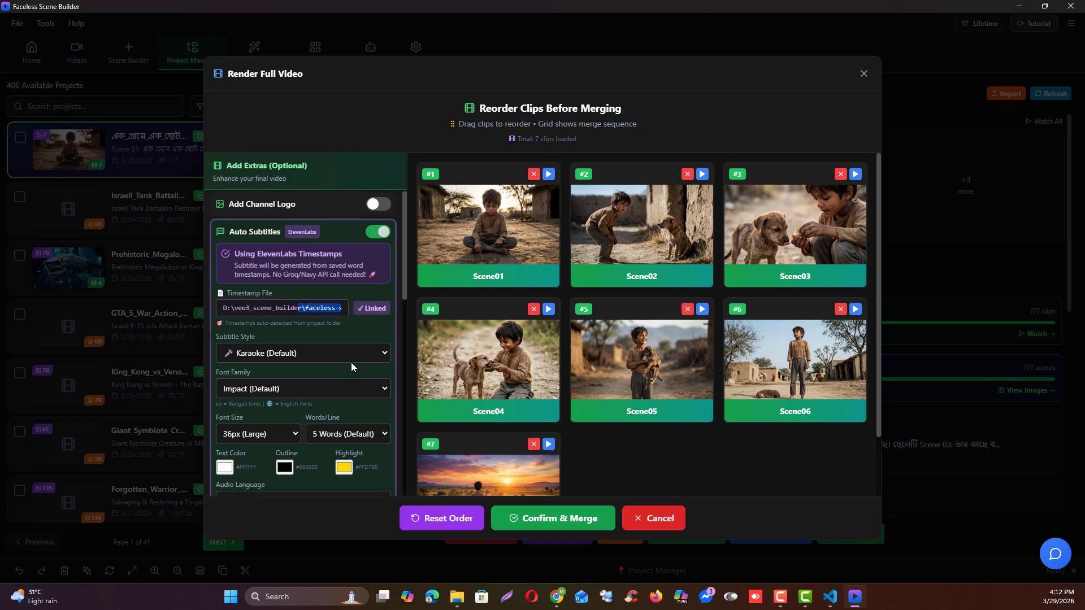
scroll(305, 368, "down", 1)
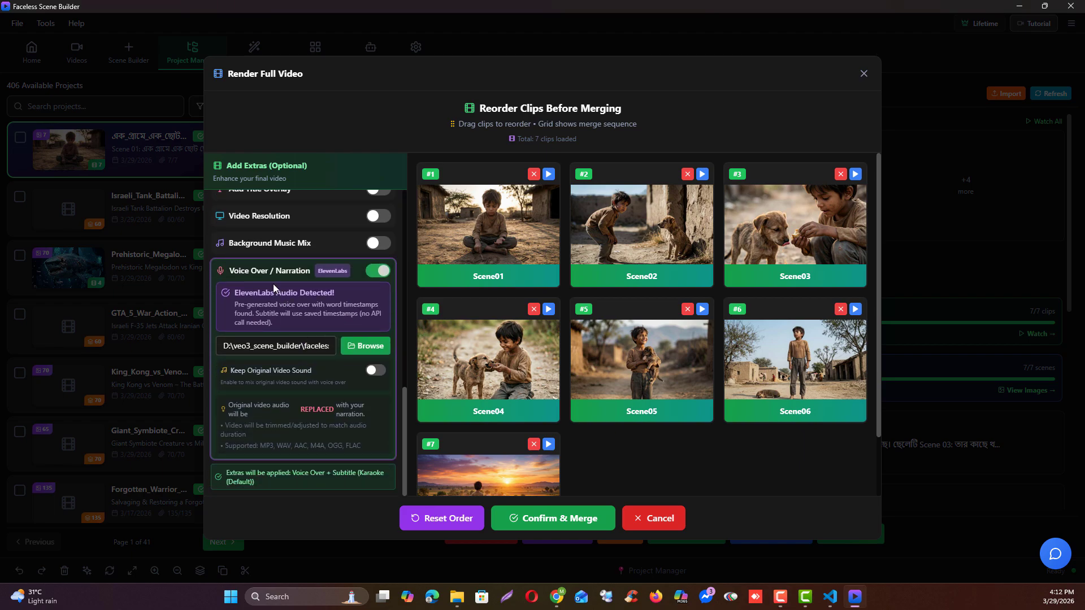
left_click_drag(321, 346, 355, 390)
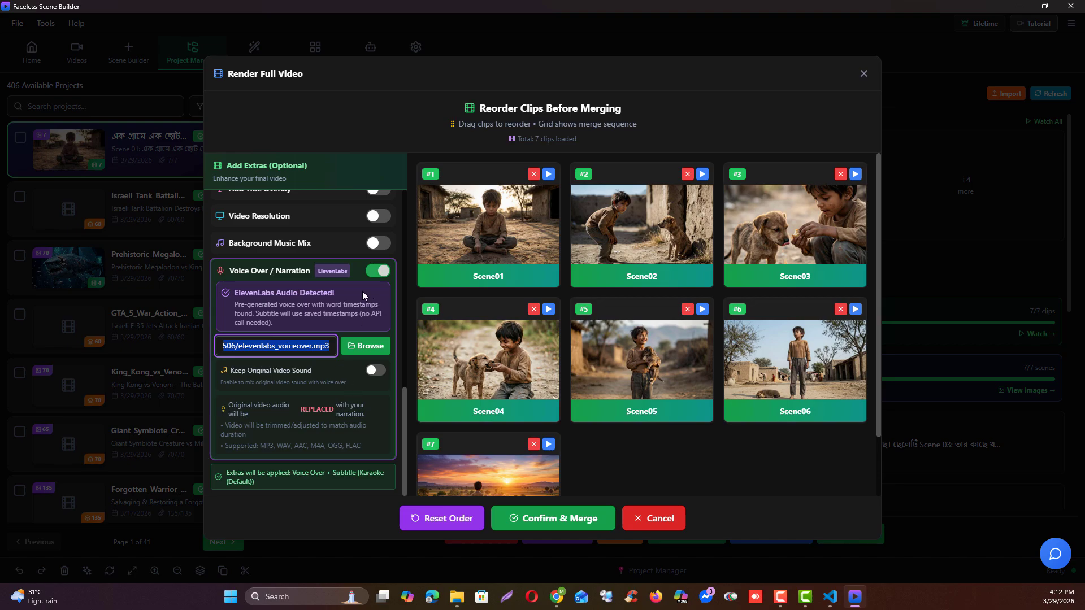
scroll(359, 354, "up", 8)
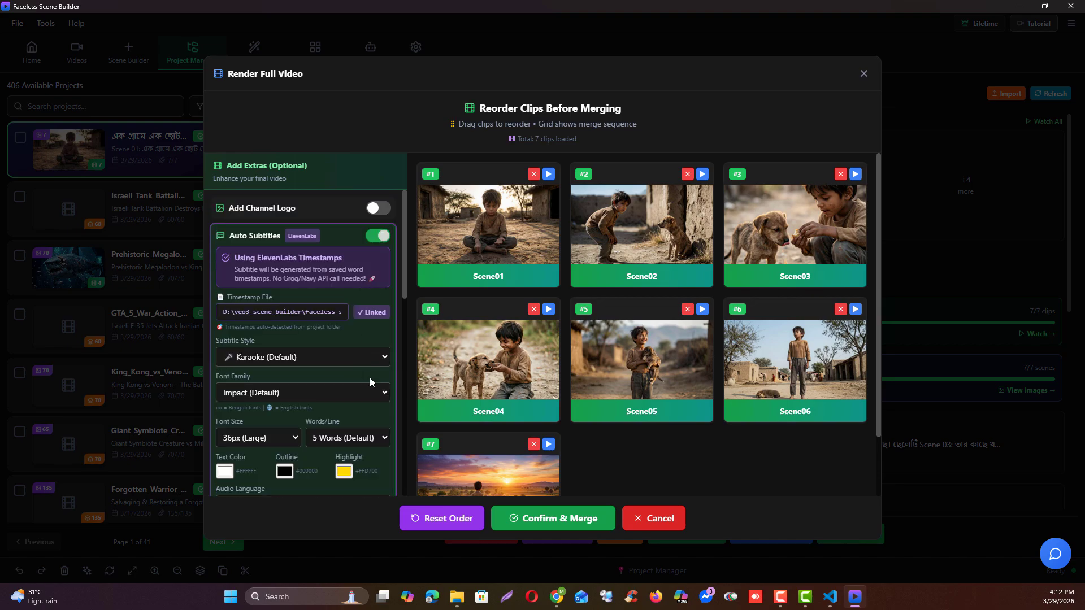
- Temporarily enable the Channel Logo and Background Music Mix extras to view their options, and turn each off again
left_click(377, 207)
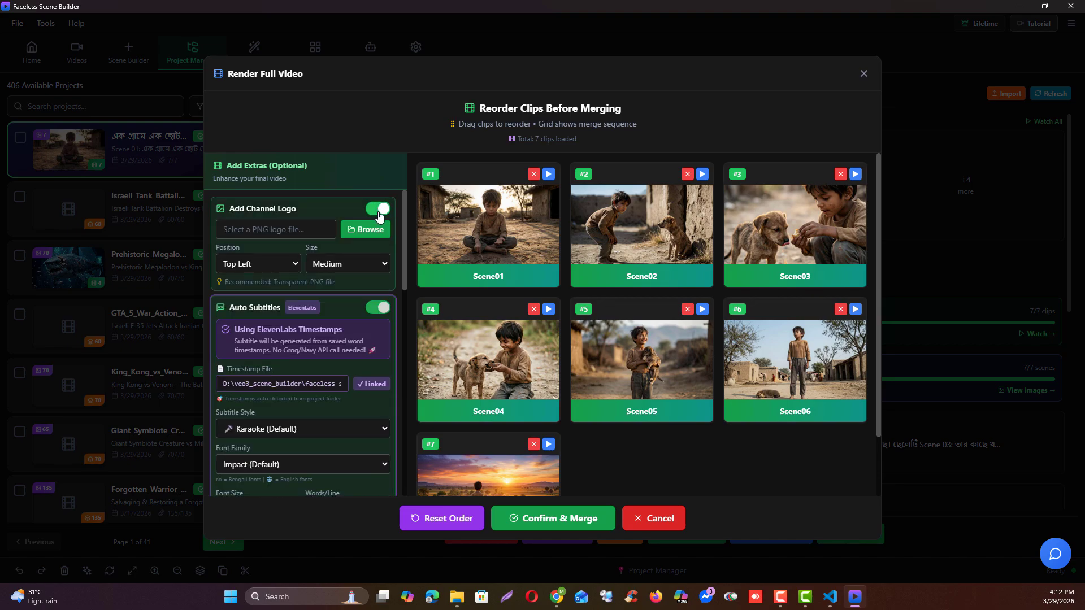
left_click(377, 208)
scroll(344, 347, "down", 6)
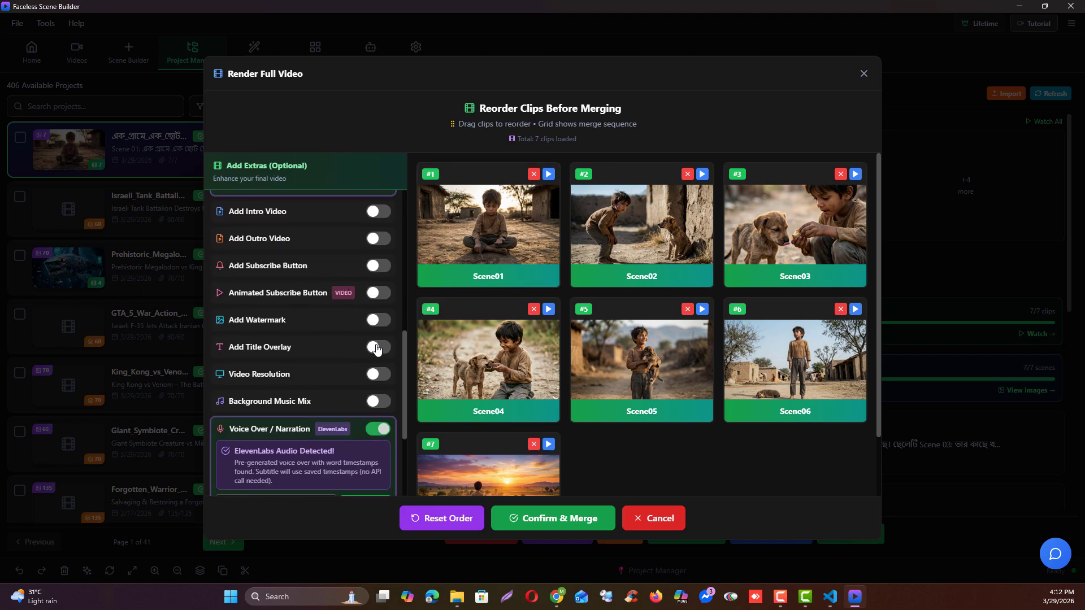
scroll(346, 396, "down", 3)
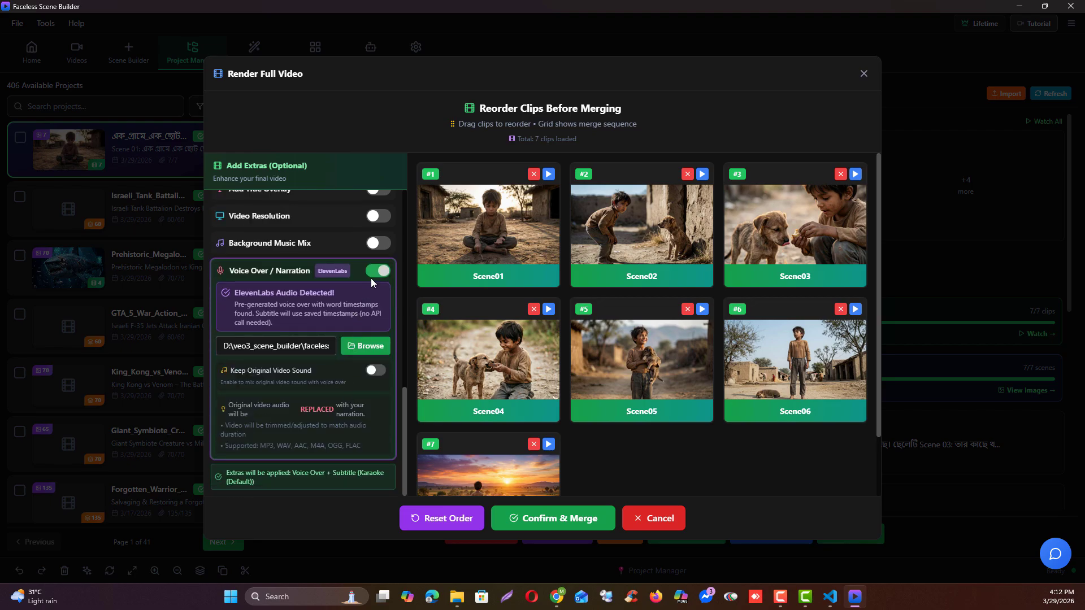
left_click(378, 243)
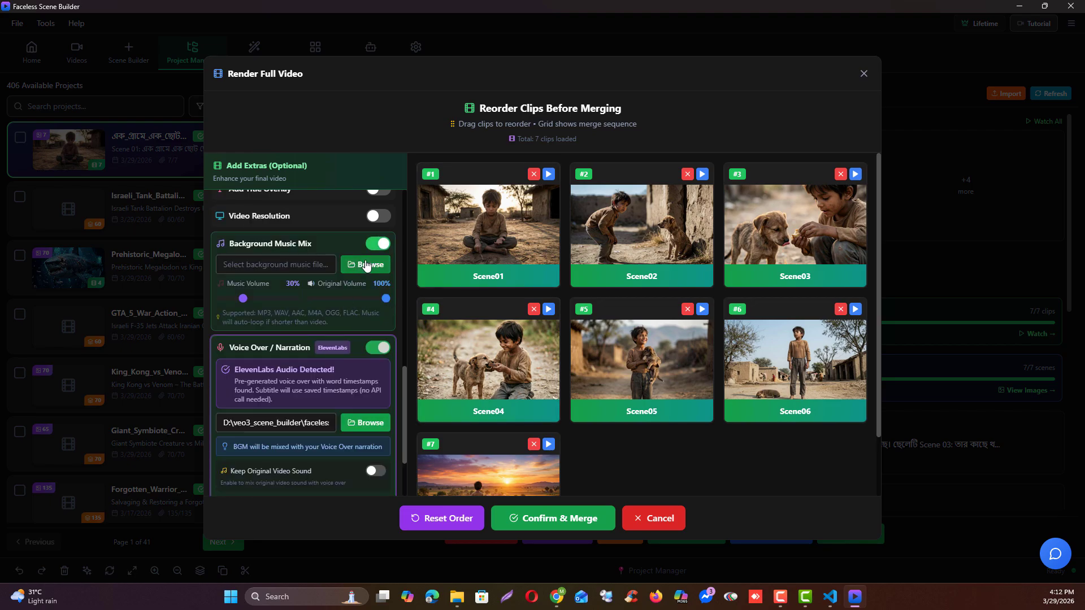
left_click(378, 244)
scroll(332, 392, "up", 5)
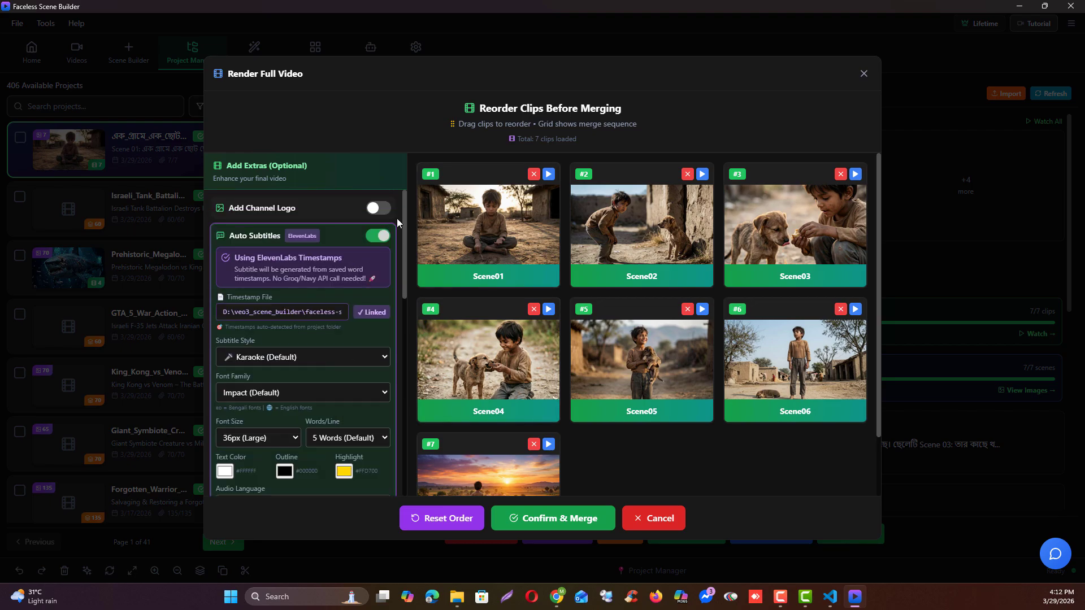
- Merge all scene clips with the ElevenLabs voice-over and Karaoke subtitles, and open the final MP4 from the maximized output folder
left_click(557, 526)
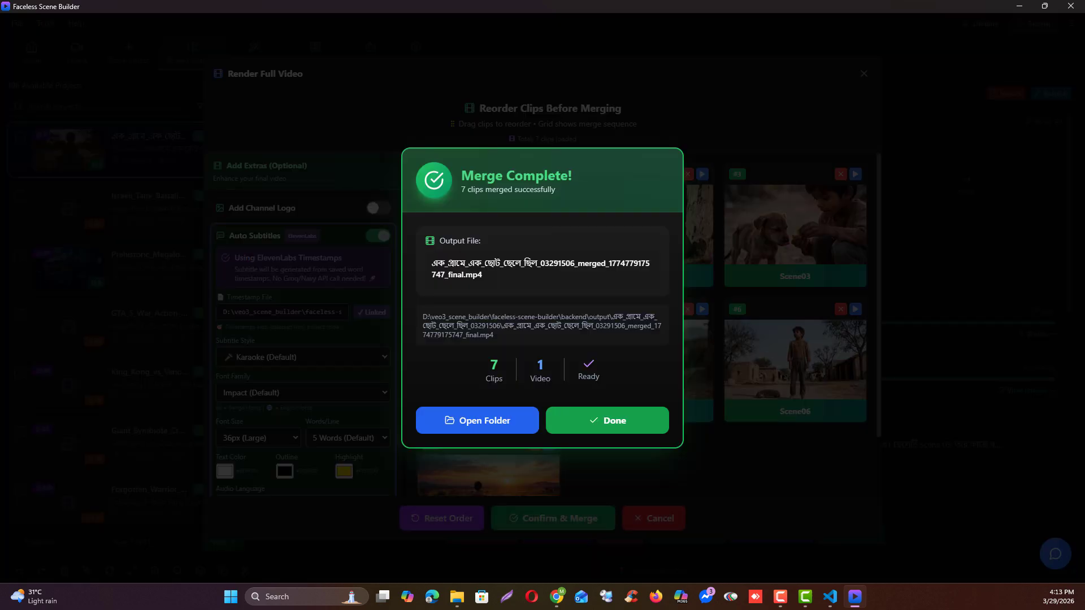
left_click_drag(0, 73, 432, 120)
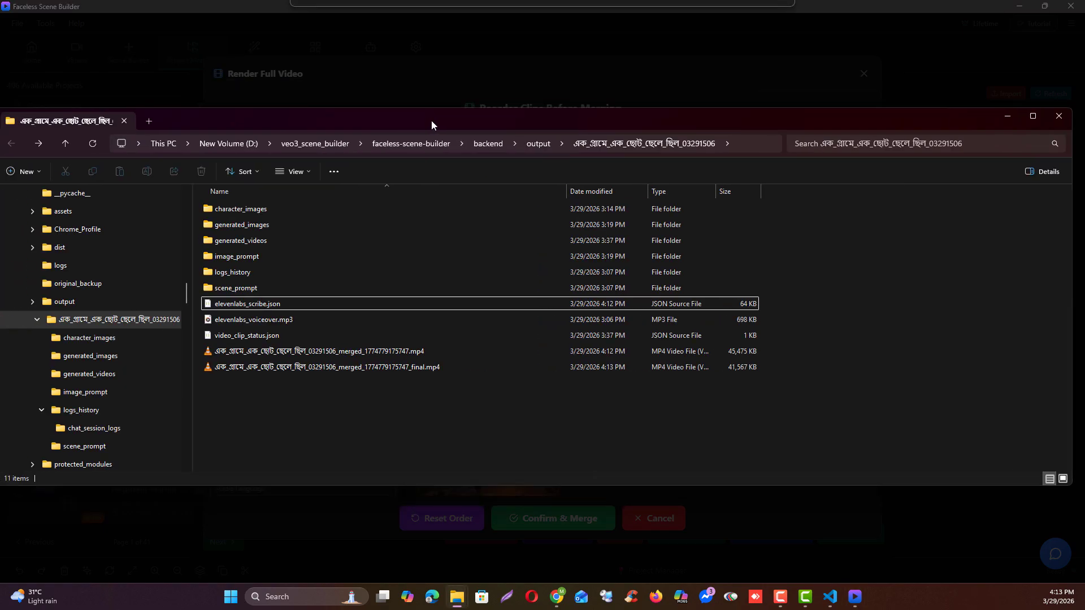
double_click(432, 120)
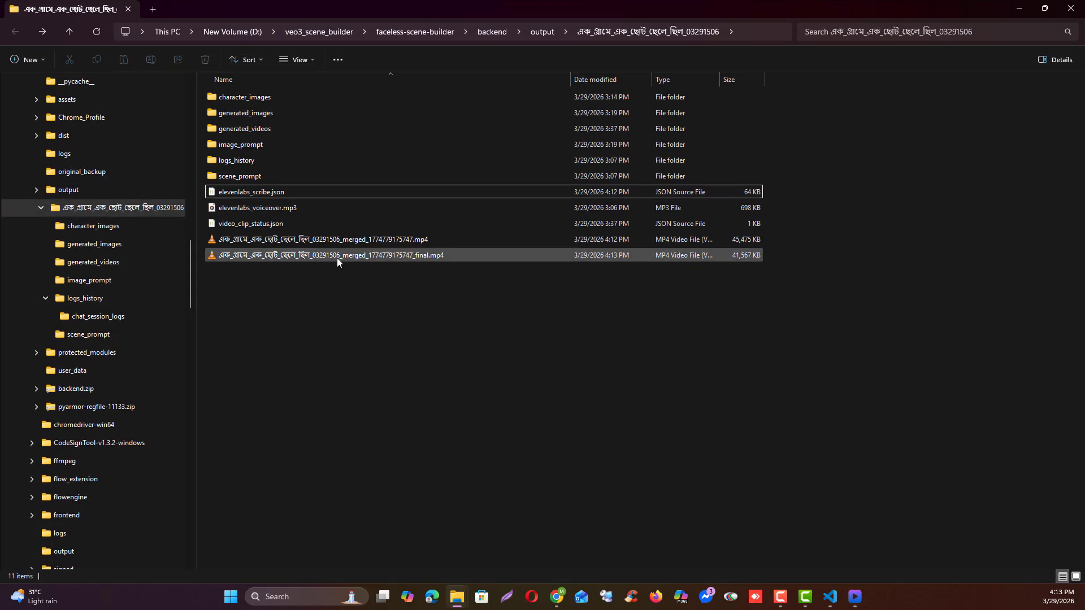
double_click(337, 258)
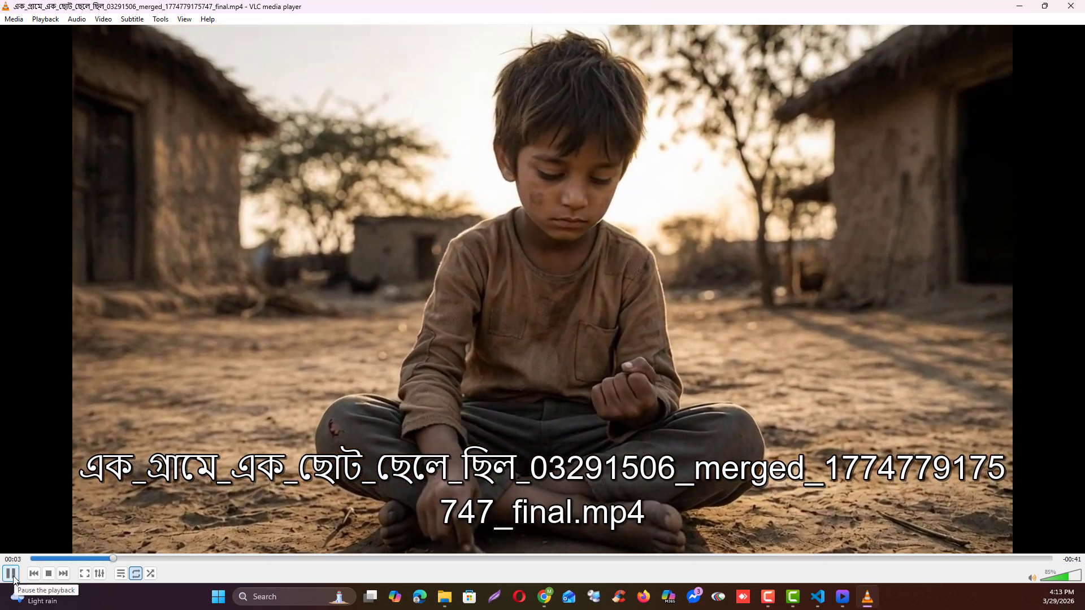
- Review the opening scenes of the final merged video, pausing and resuming playback to check them
left_click(11, 573)
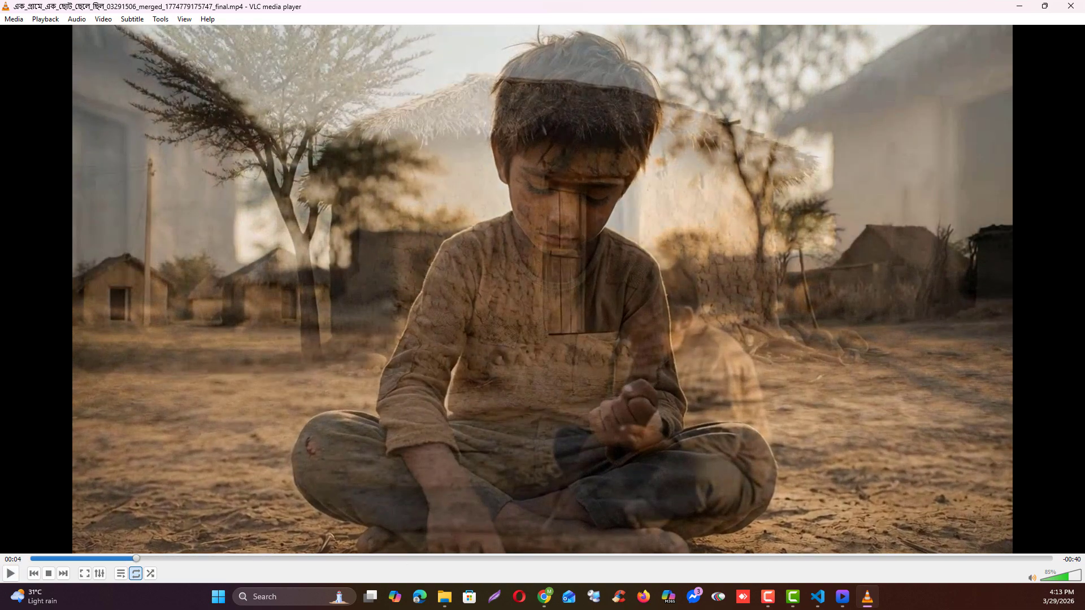
key("alt+Tab")
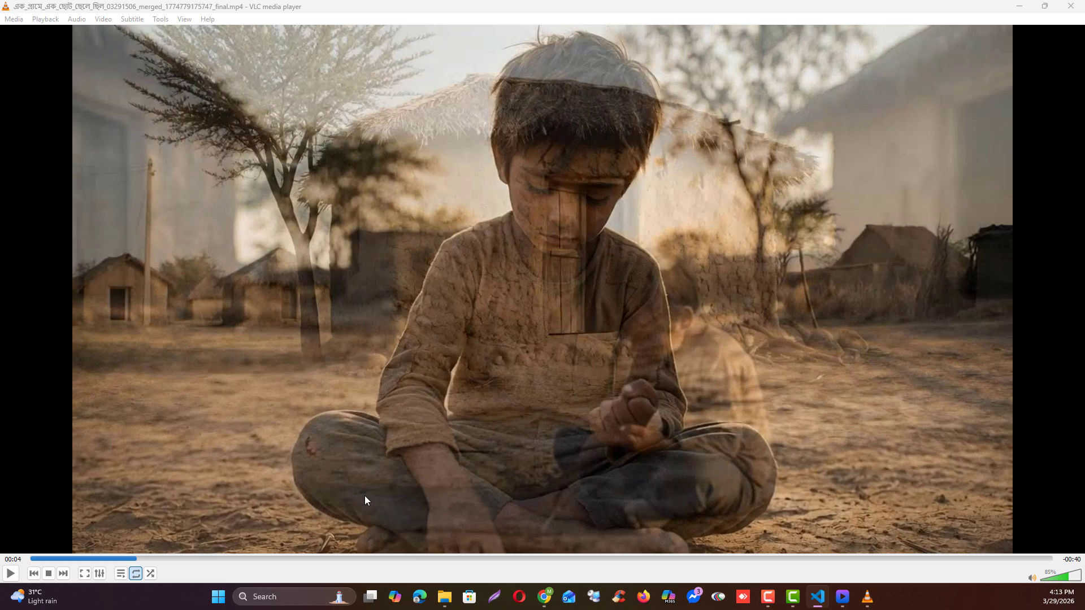
left_click(9, 576)
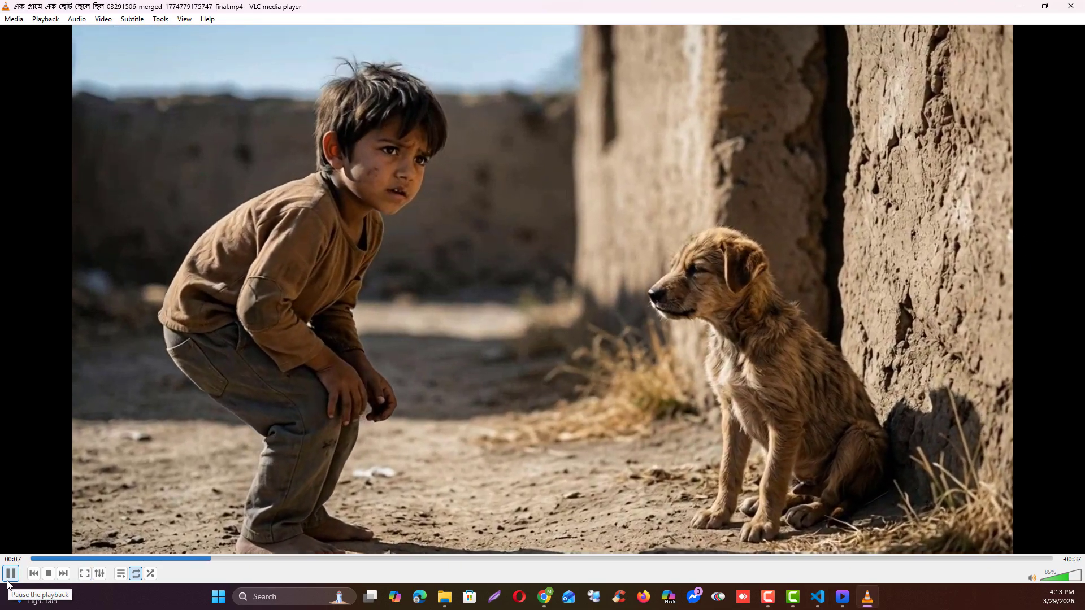
left_click(8, 582)
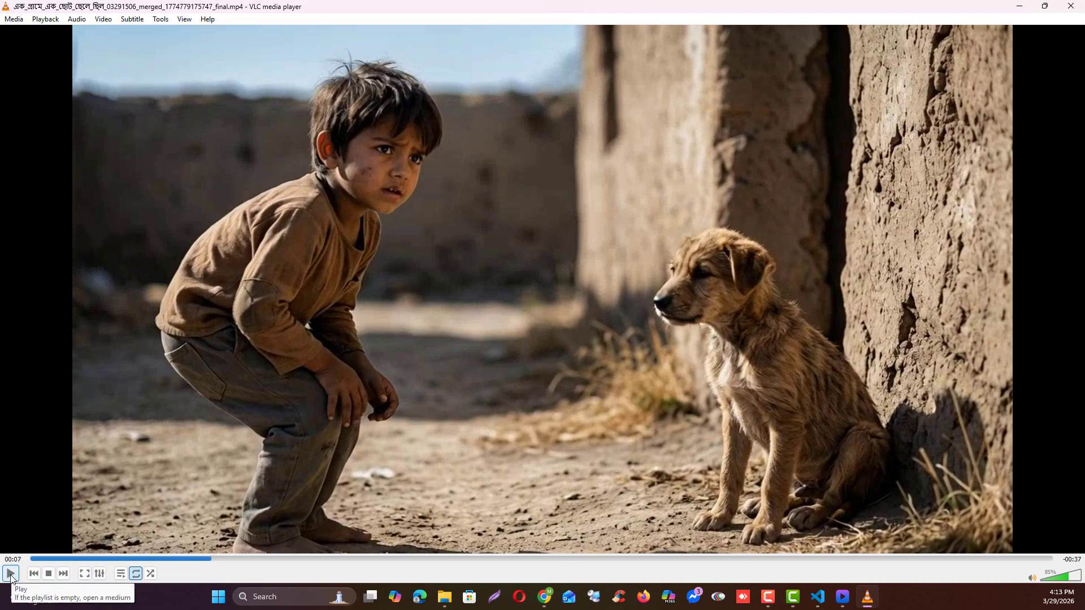
left_click(10, 574)
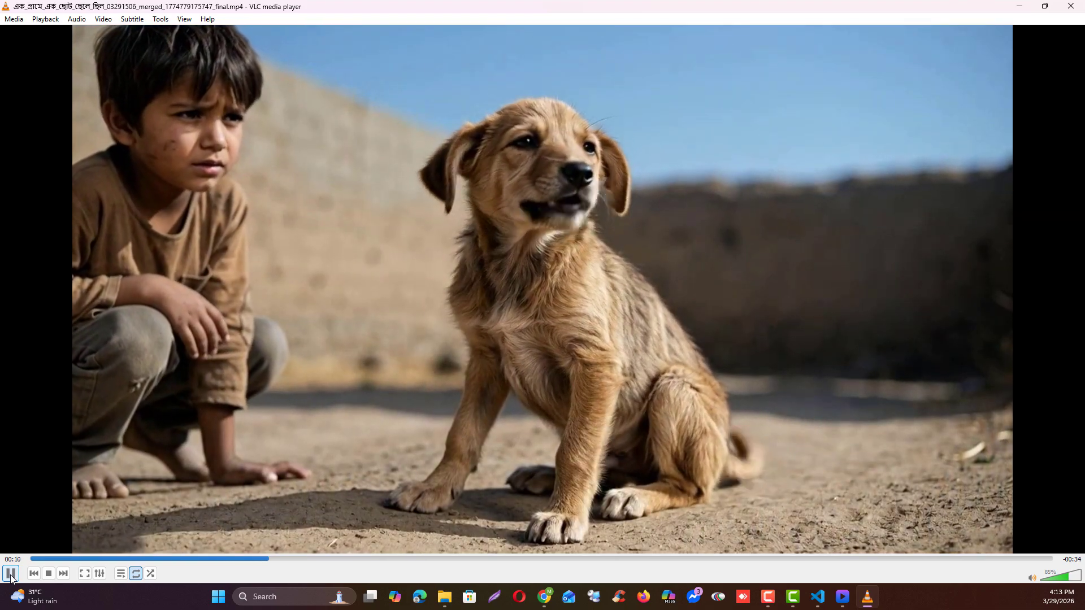
left_click(11, 574)
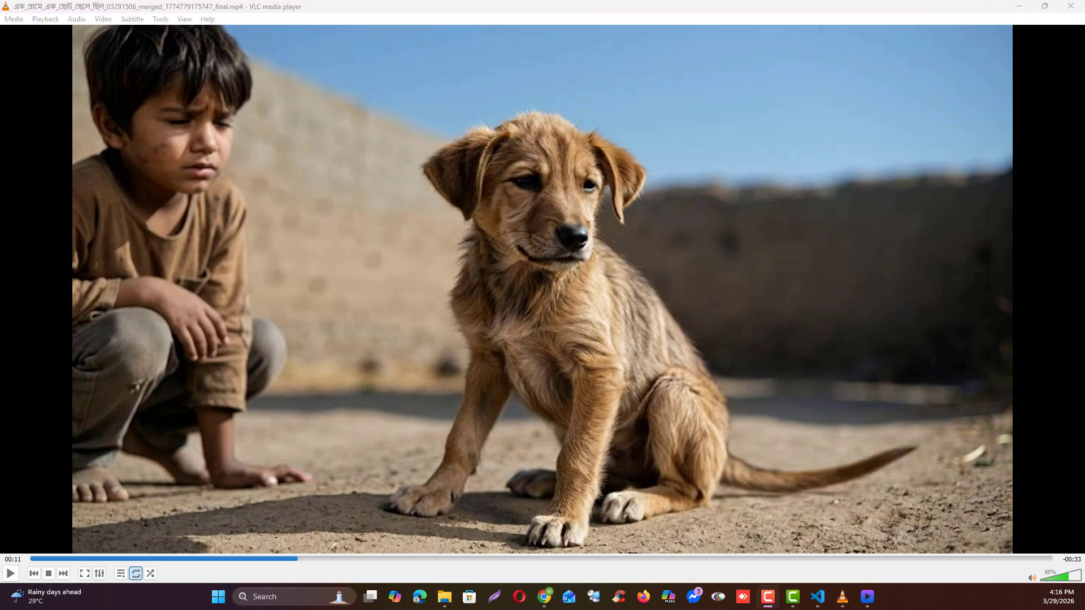
- Render the project's full video again in Faceless Scene Builder, and view its output folder in a maximized window
left_click_drag(1084, 66, 632, 67)
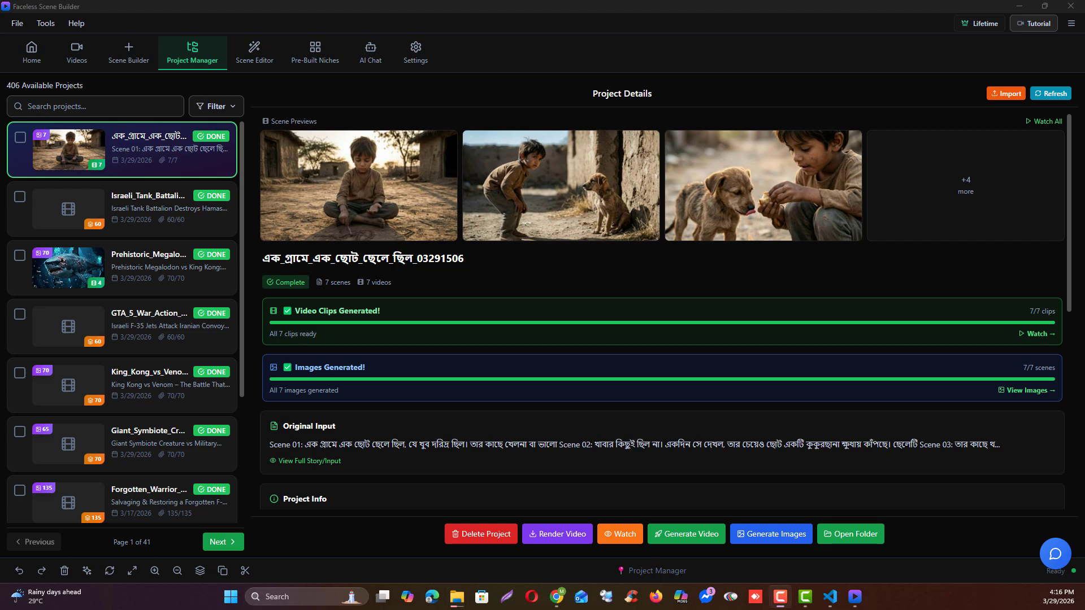
left_click(562, 534)
left_click(555, 518)
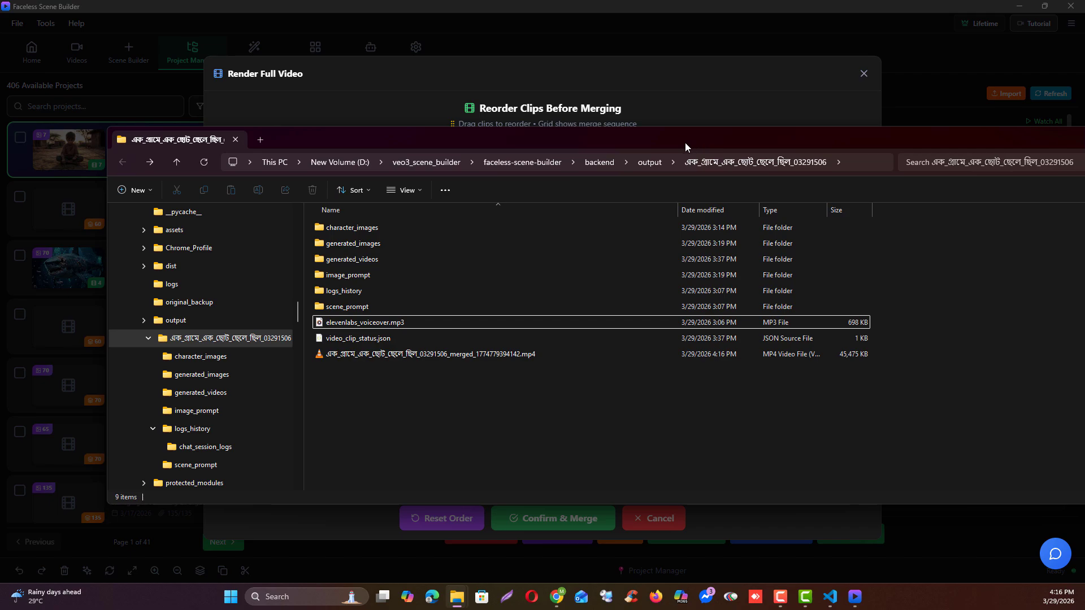
double_click(685, 142)
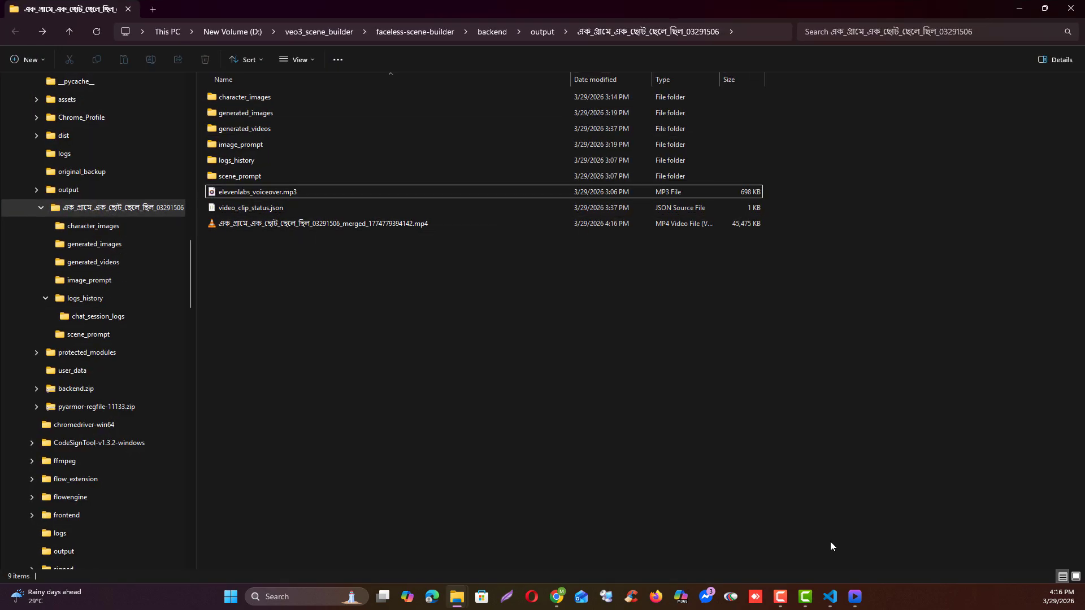
- Check the rendering progress in Faceless Scene Builder until the merge finishes, and open the new final MP4 from the output folder
mouse_move(854, 602)
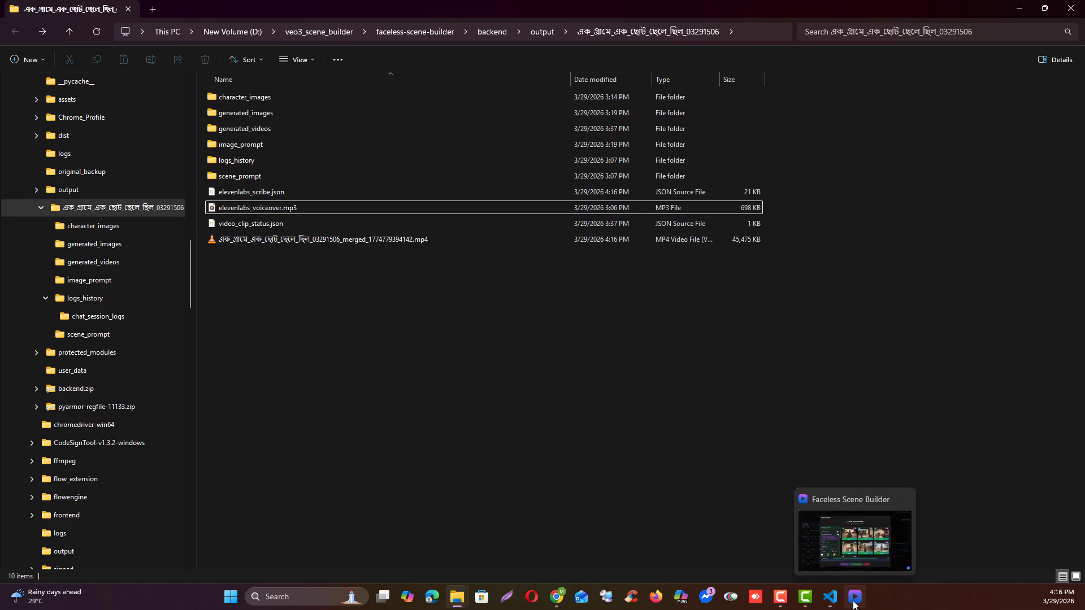
left_click(855, 598)
left_click(854, 602)
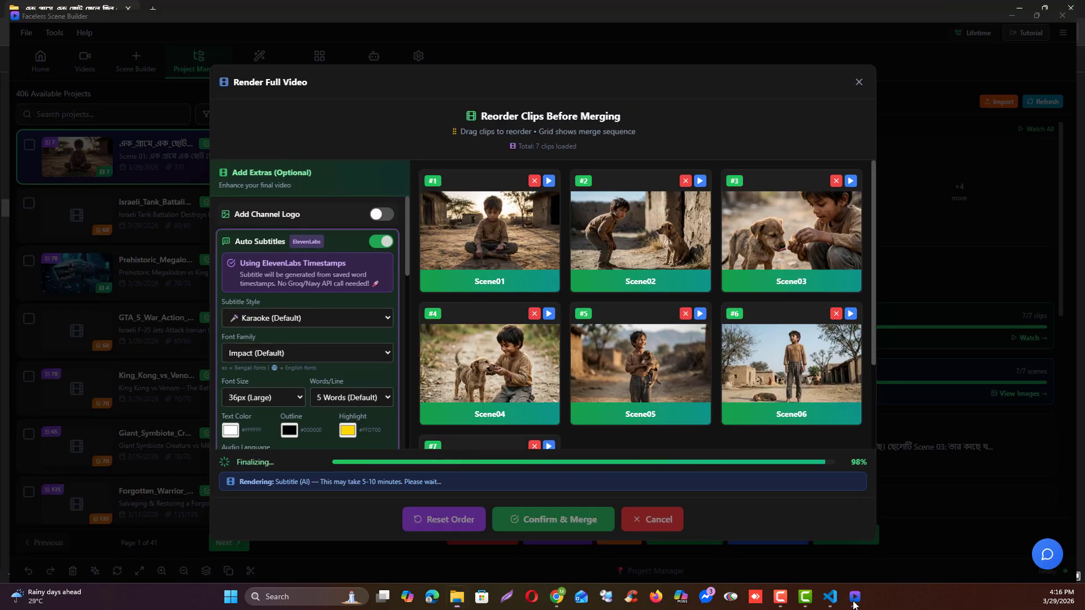
left_click(854, 602)
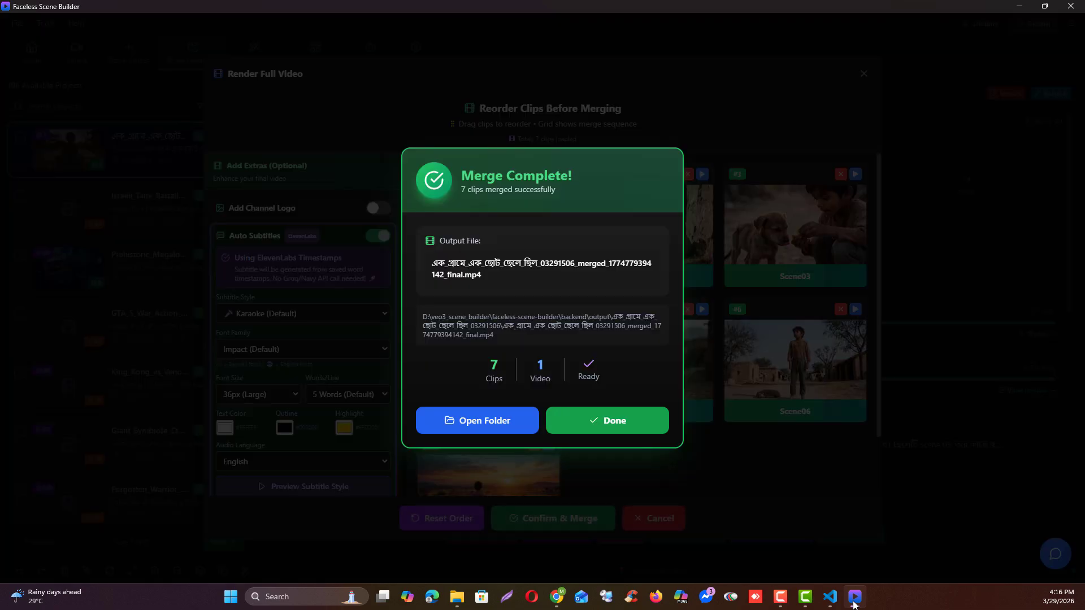
left_click(854, 603)
double_click(300, 258)
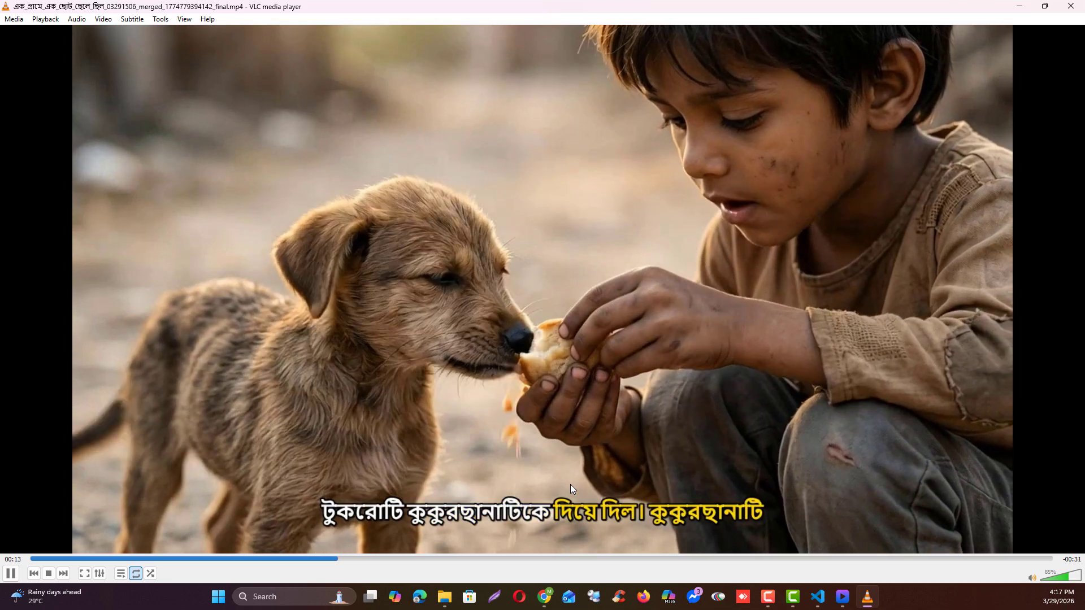
- Watch the final video with the volume raised to 125%, pause it at about 0:21, and minimize the player
scroll(571, 484, "up", 8)
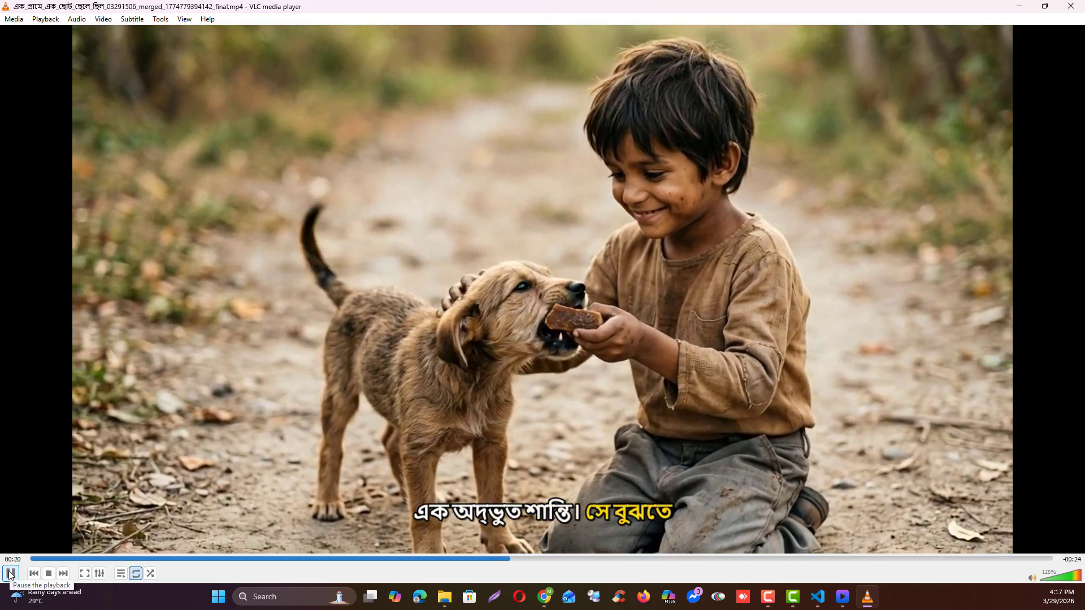
left_click(9, 575)
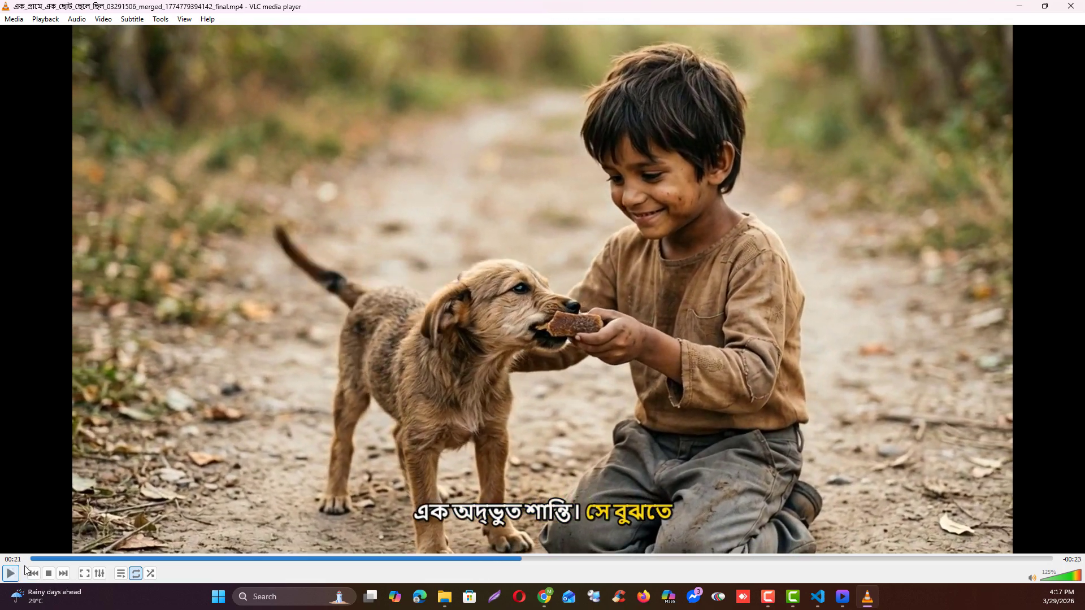
left_click(1020, 6)
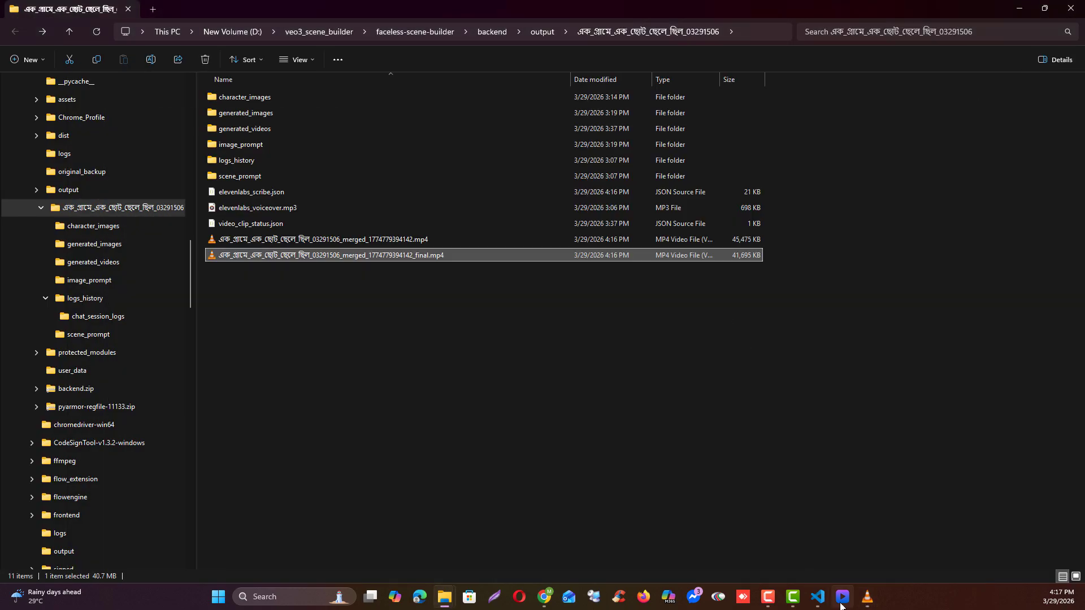
- Switch to Faceless Scene Builder, dismiss the merge summary, and look through the blank new-project form in Scene Builder
left_click(842, 599)
left_click(644, 421)
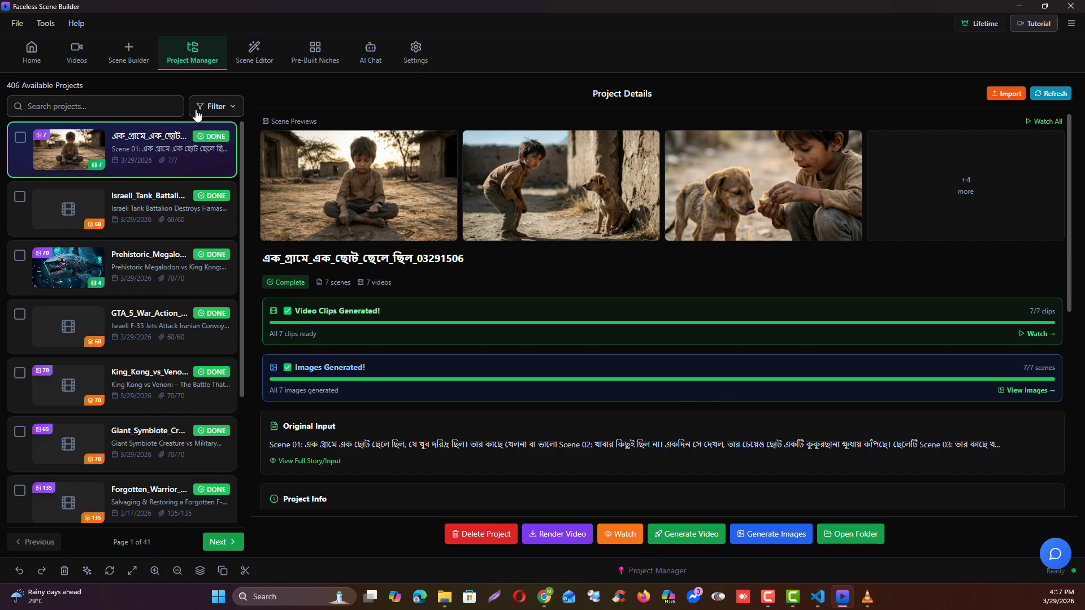
left_click(125, 54)
scroll(185, 425, "down", 5)
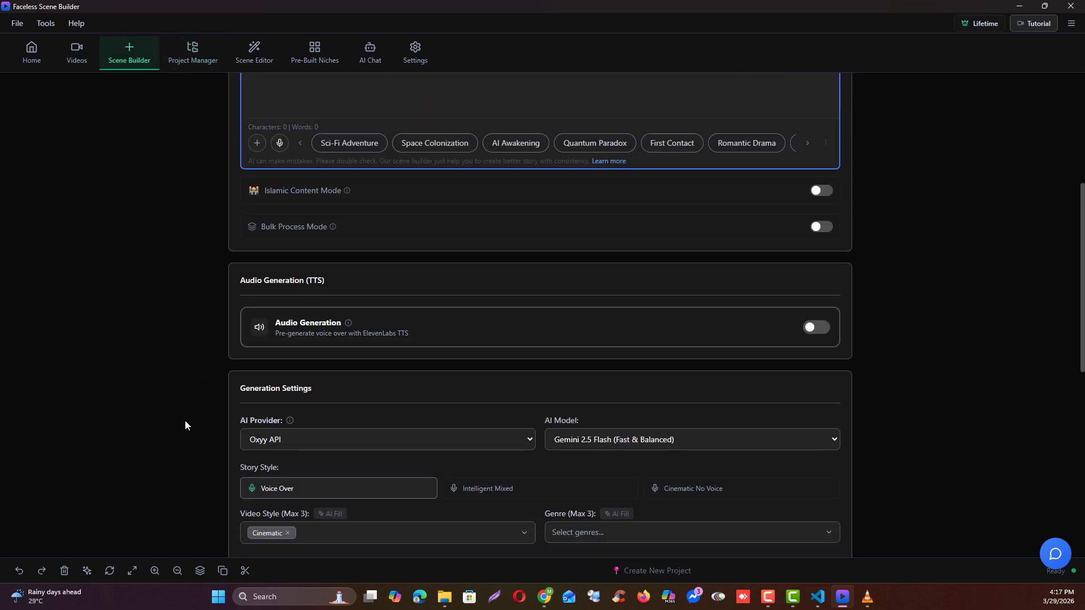
scroll(198, 422, "down", 8)
scroll(198, 423, "up", 13)
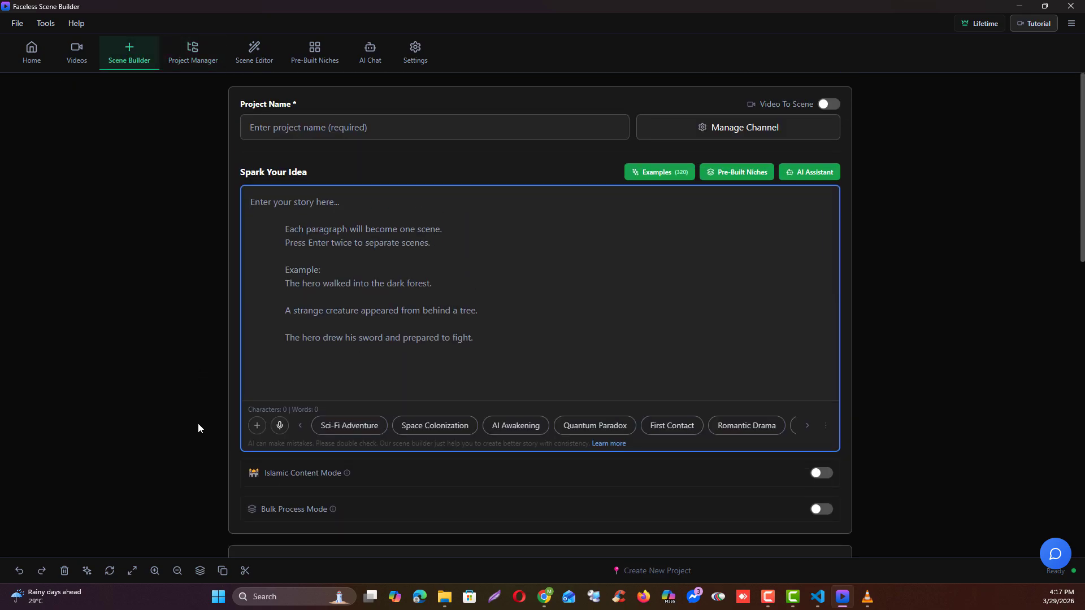